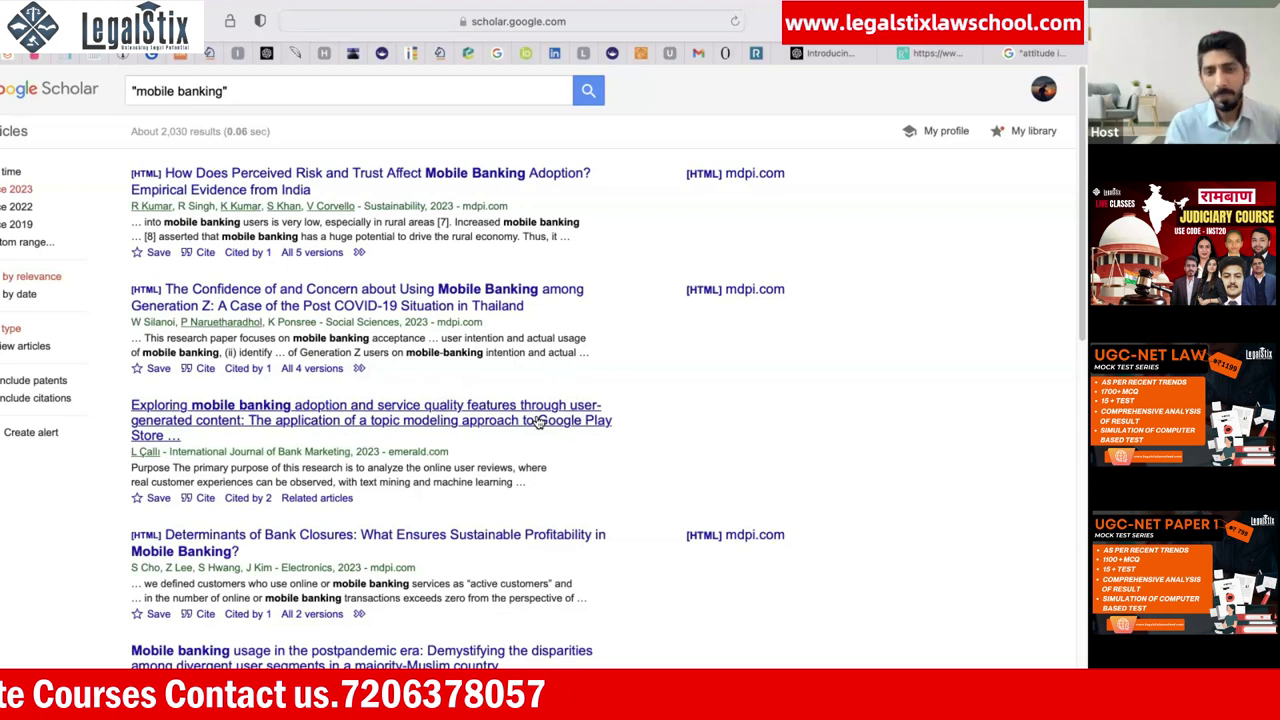
# Step: Open the Google Play Store reviews article on mobile banking adoption and skim its abstract, keywords and citation
pyautogui.click(538, 422)
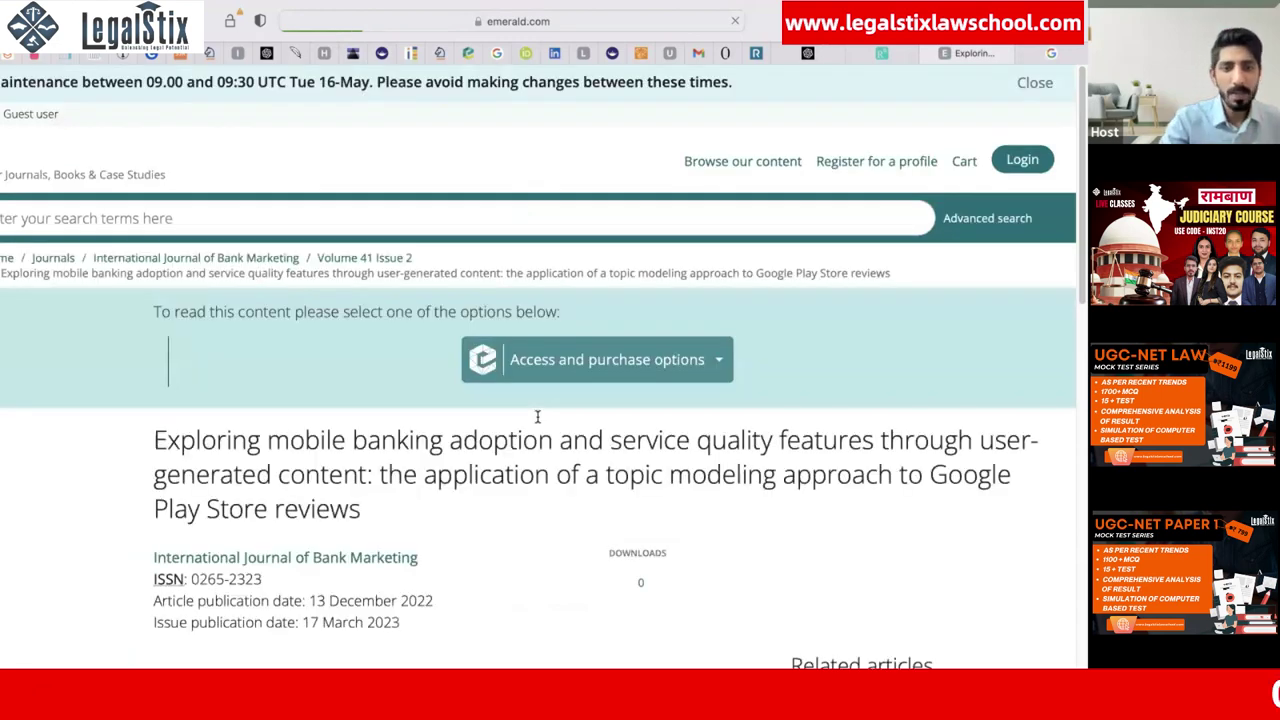
pyautogui.scroll(-7, 537, 416)
pyautogui.scroll(4, 537, 412)
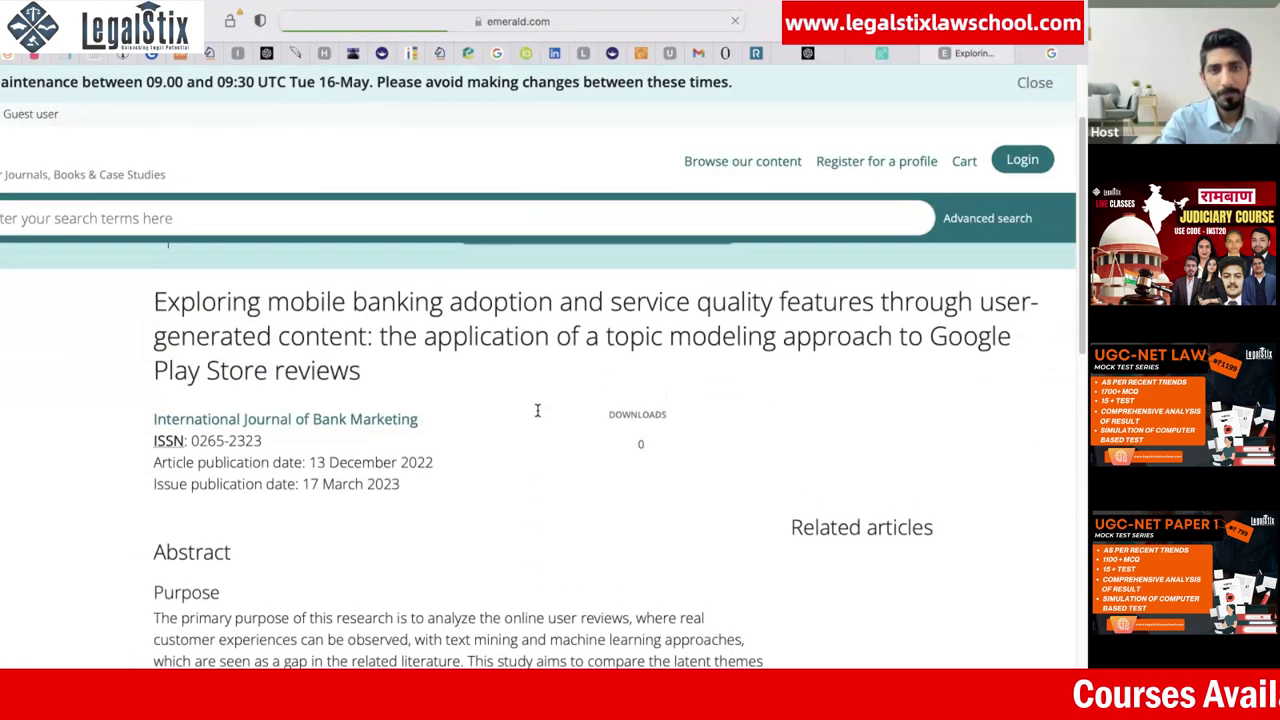
pyautogui.scroll(-10, 537, 412)
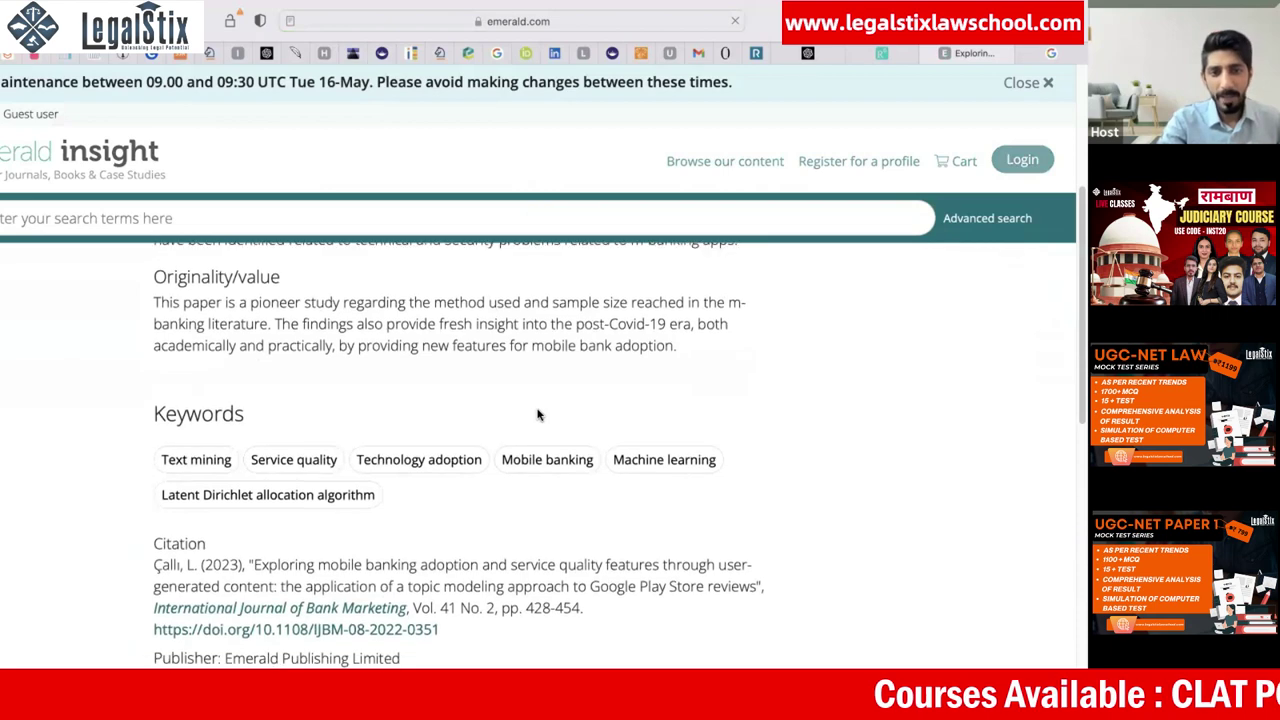
pyautogui.scroll(-3, 537, 414)
pyautogui.scroll(13, 537, 414)
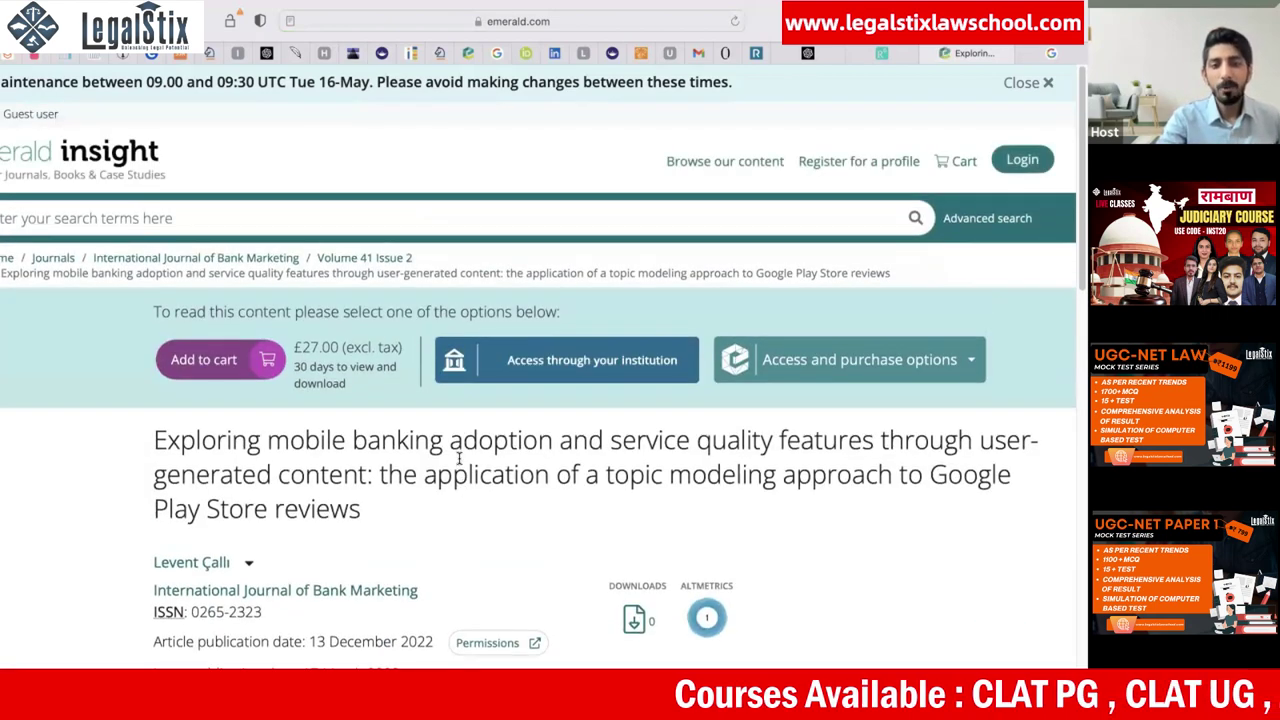
pyautogui.scroll(-10, 459, 458)
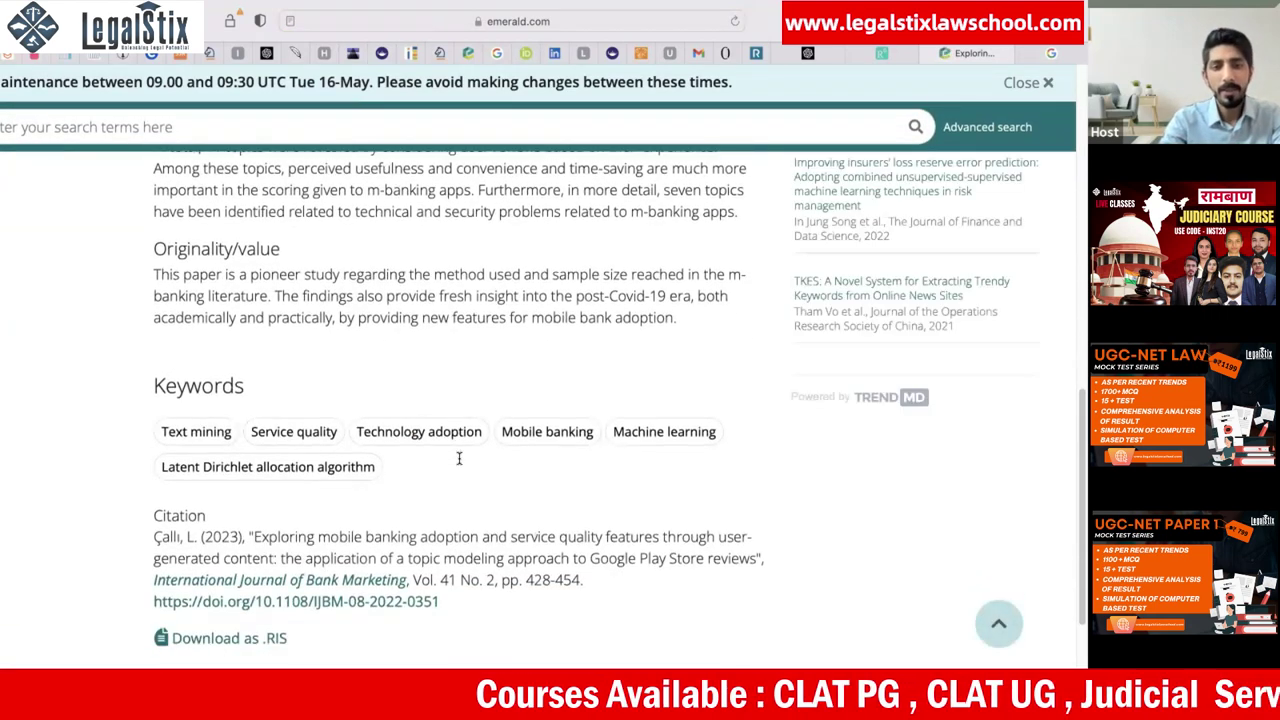
pyautogui.scroll(-3, 459, 458)
# Step: Find "doi" on the article page and copy the DOI link from the citation
pyautogui.moveTo(468, 396); pyautogui.dragTo(150, 394)
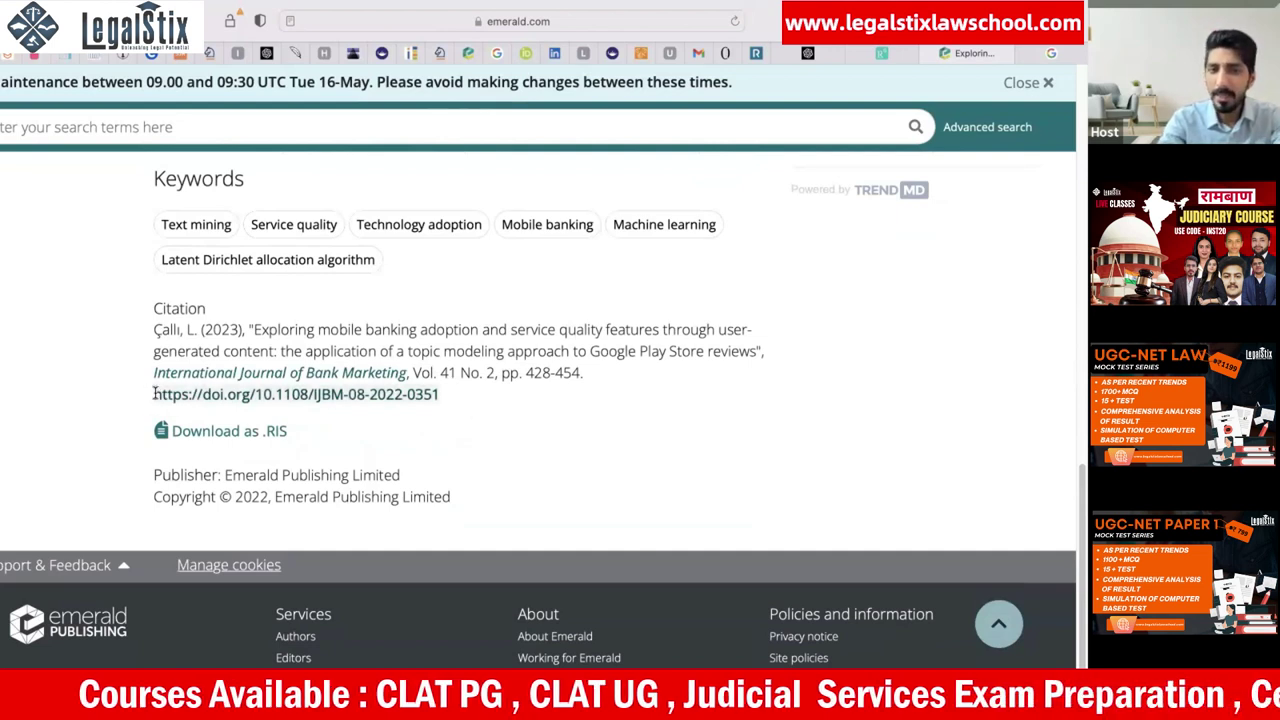
pyautogui.click(506, 411)
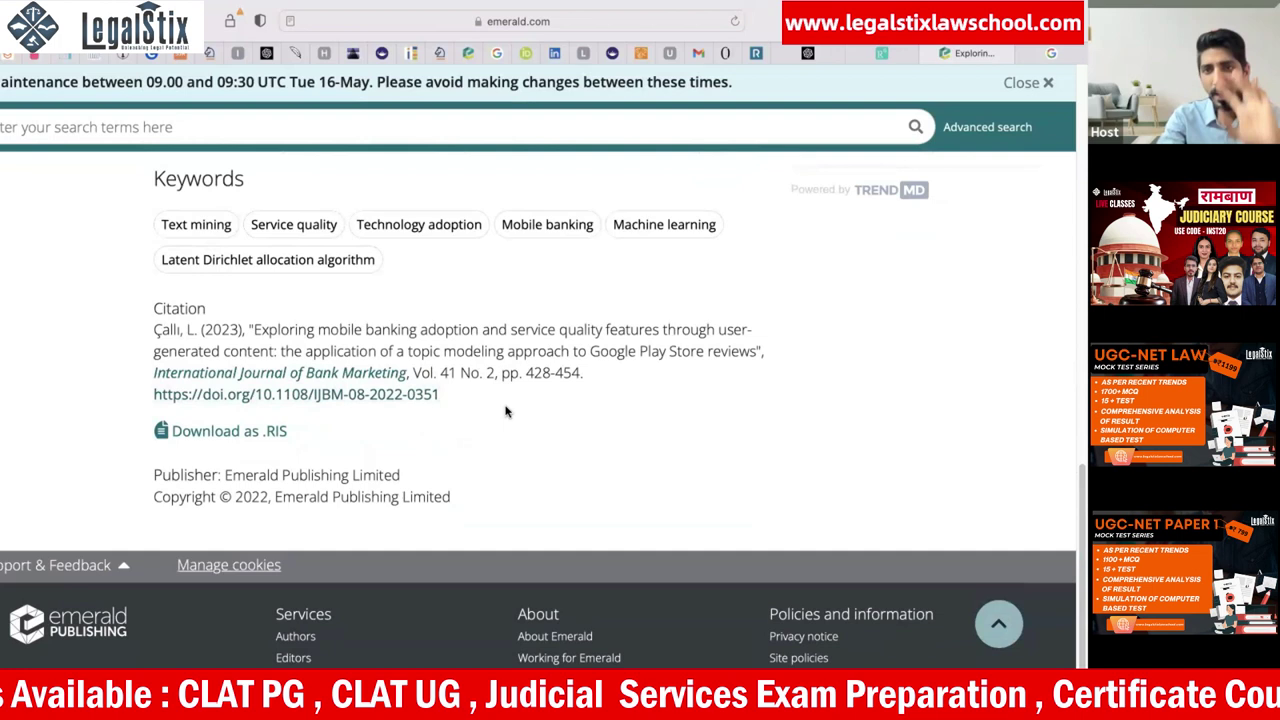
pyautogui.press('super+f')
pyautogui.write('doi')
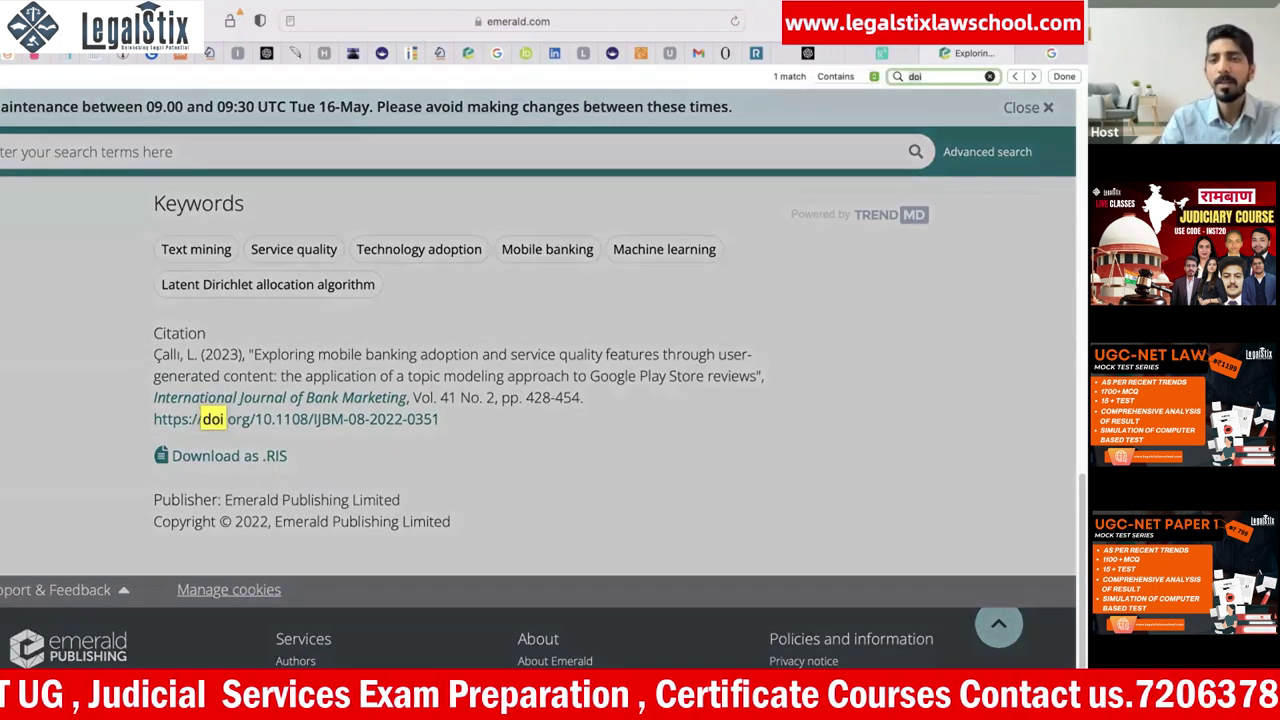
pyautogui.moveTo(484, 429); pyautogui.dragTo(137, 422)
pyautogui.press('super+c')
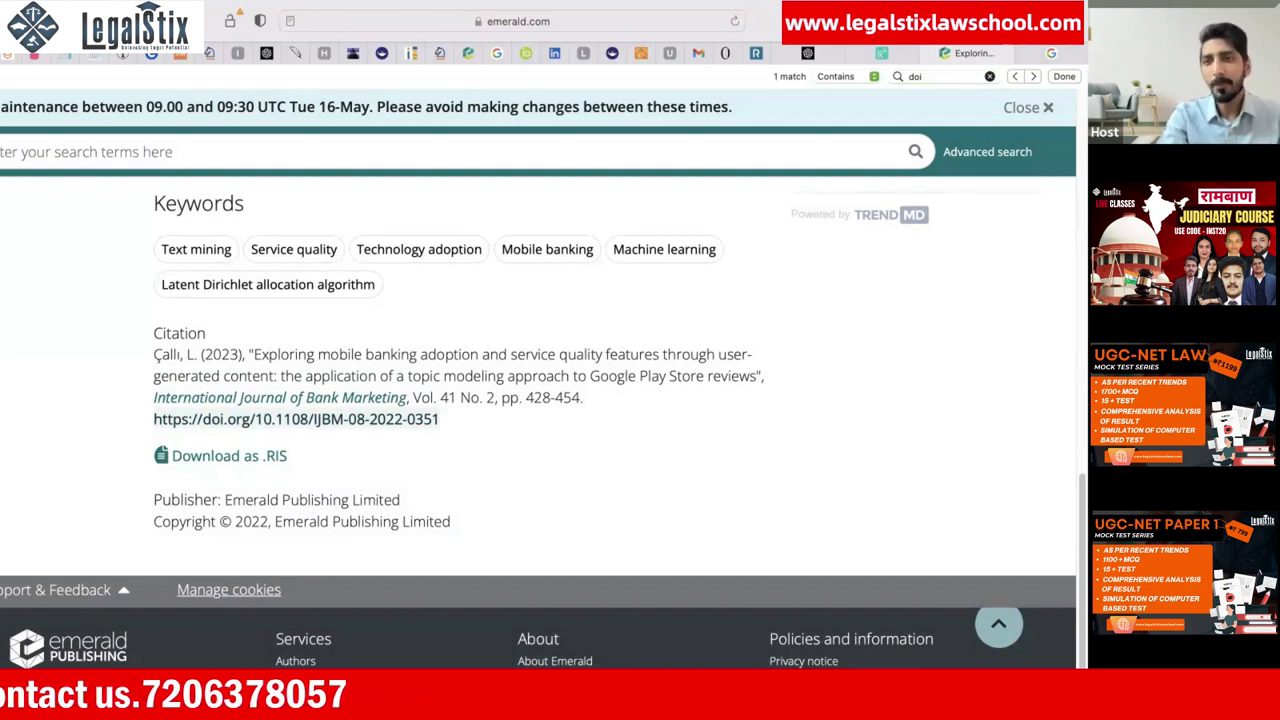
# Step: Search the web for "sci hub" in a new tab and open the sci-hub.se site
pyautogui.press('super+t')
pyautogui.write('sci hub')
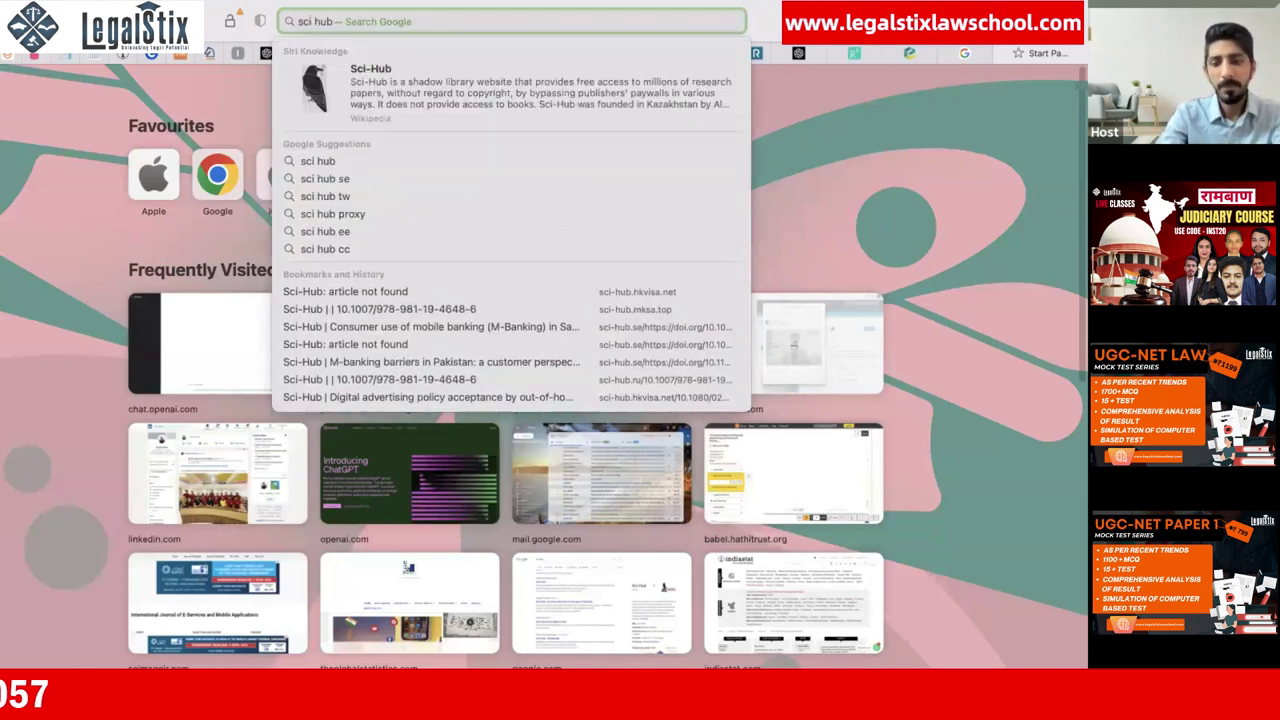
pyautogui.press('Return')
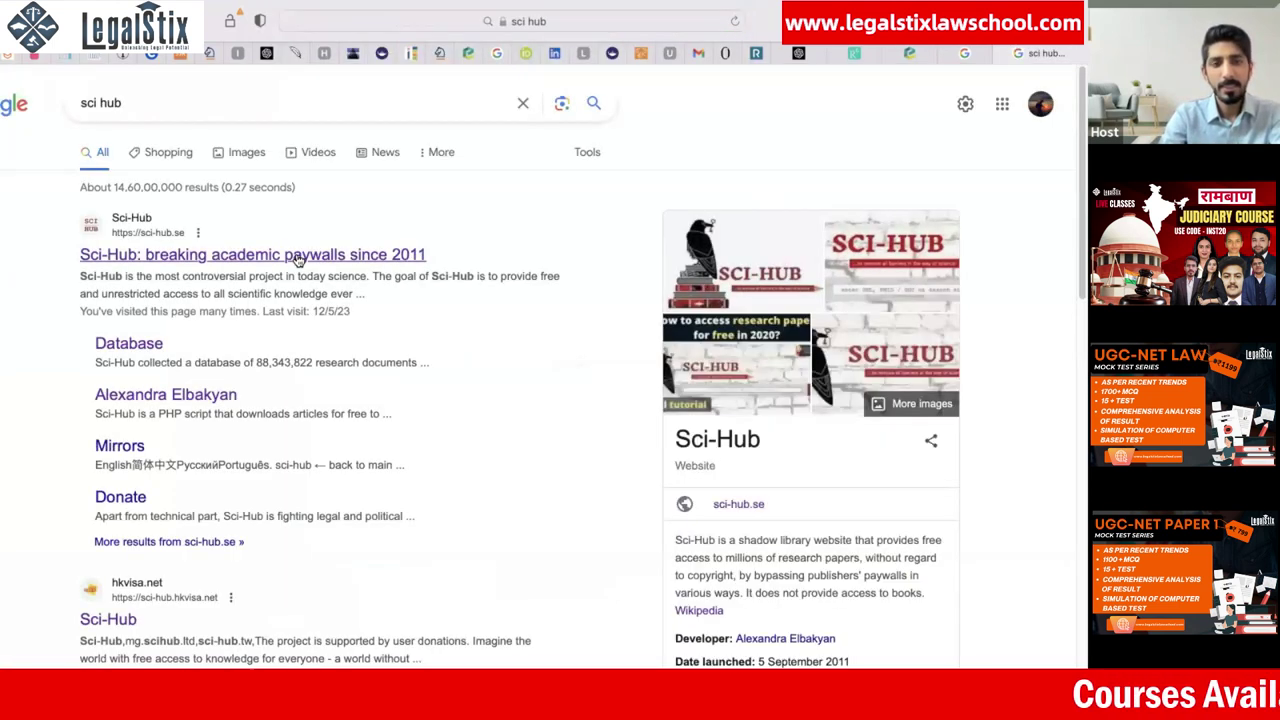
pyautogui.click(297, 259)
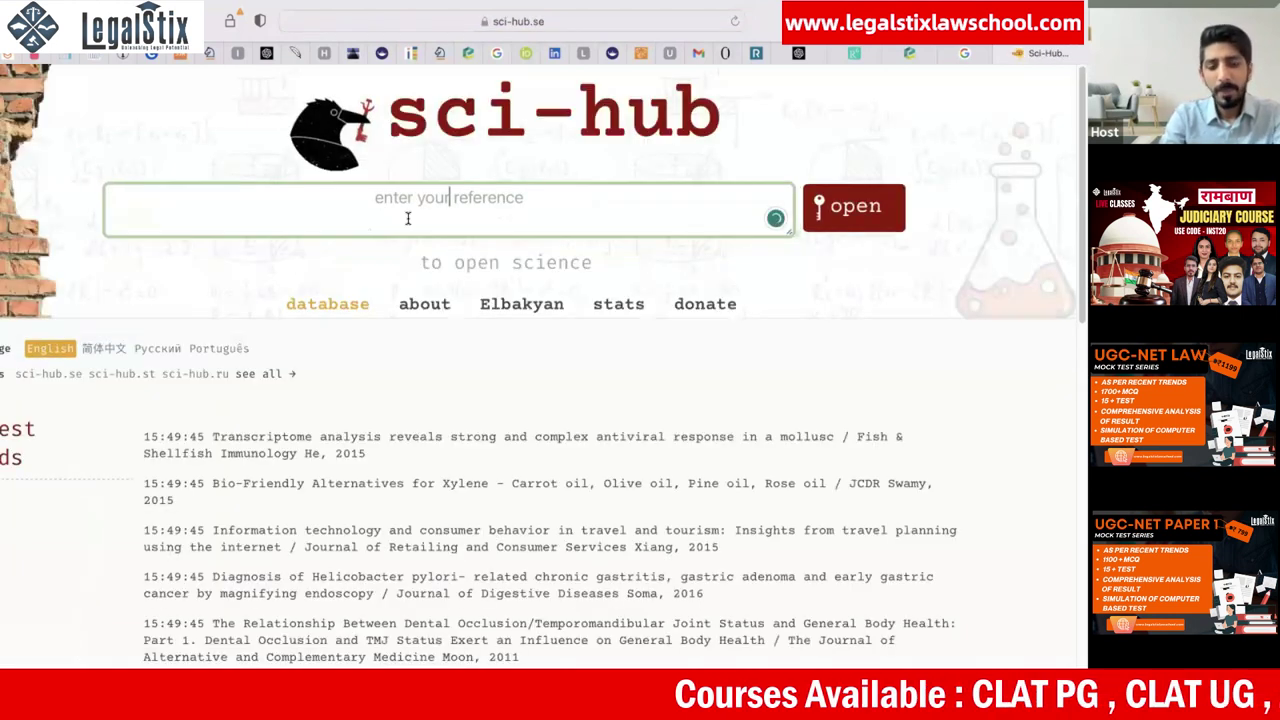
pyautogui.press('super+v')
pyautogui.click(845, 193)
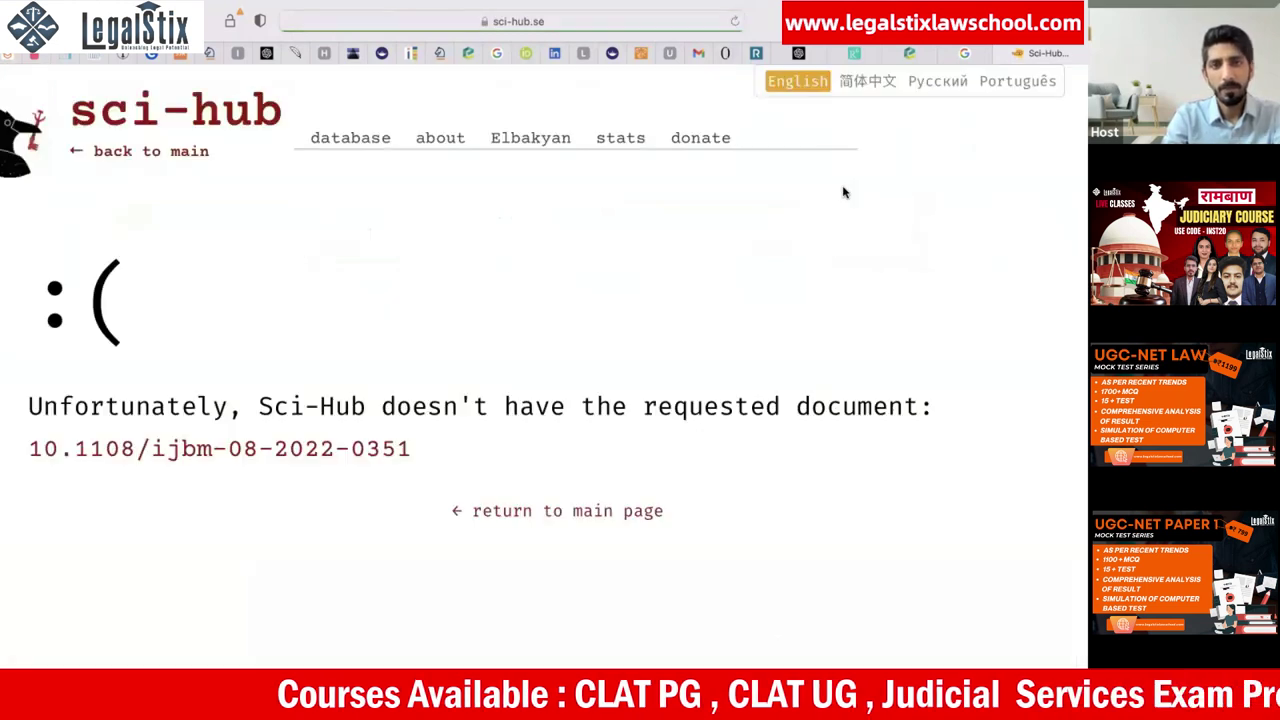
pyautogui.hscroll(-5, 683, 278)
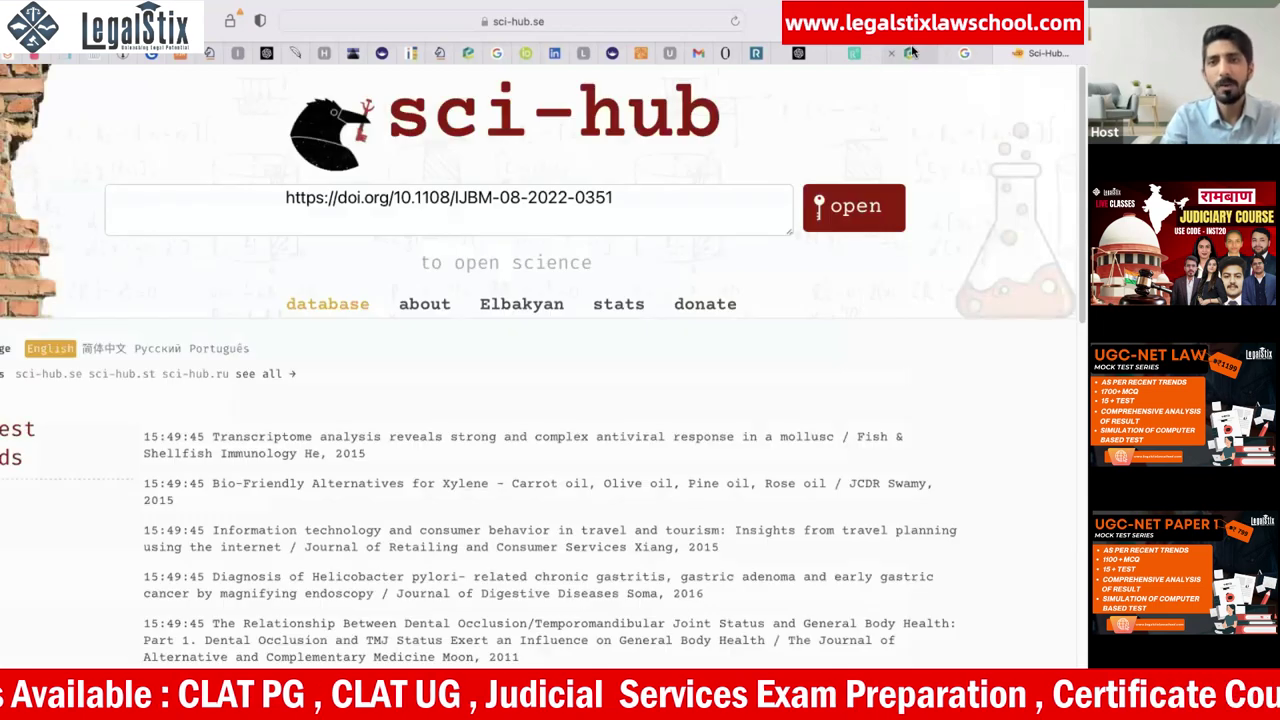
# Step: Return to the Emerald article and highlight the whole Purpose paragraph of the abstract for reading
pyautogui.click(911, 50)
pyautogui.scroll(10, 676, 298)
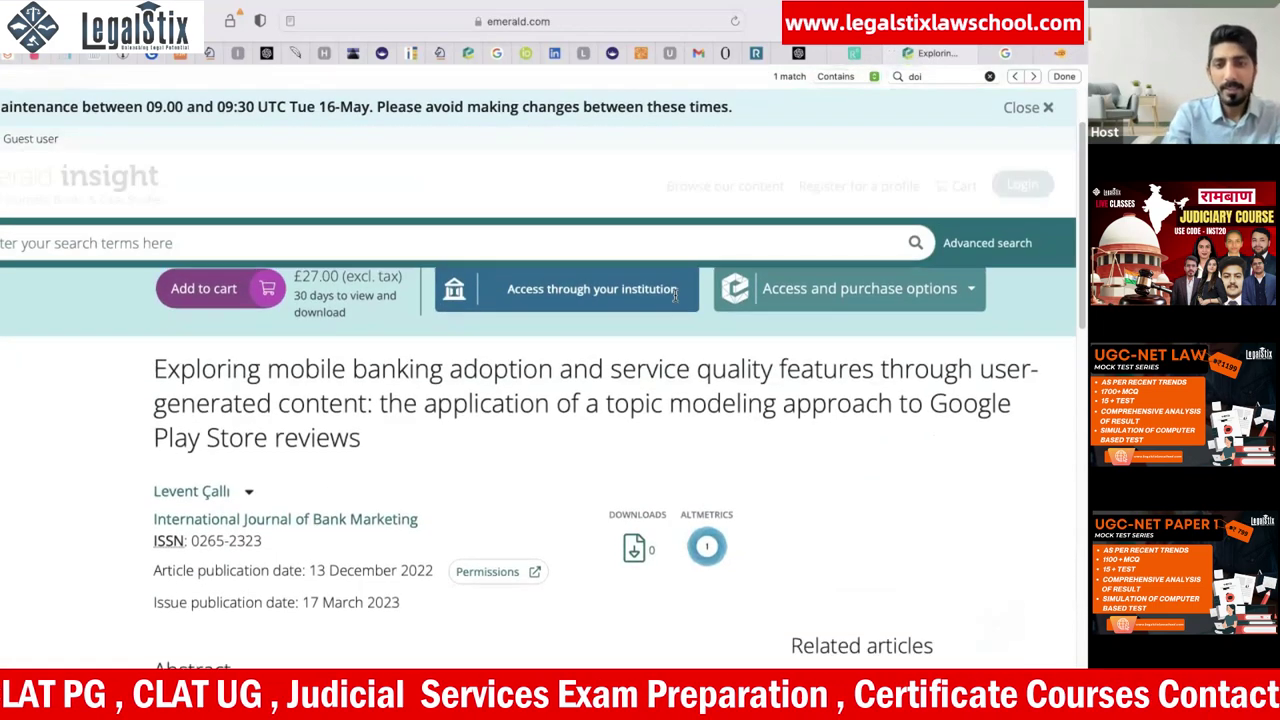
pyautogui.scroll(-8, 676, 298)
pyautogui.scroll(1, 200, 242)
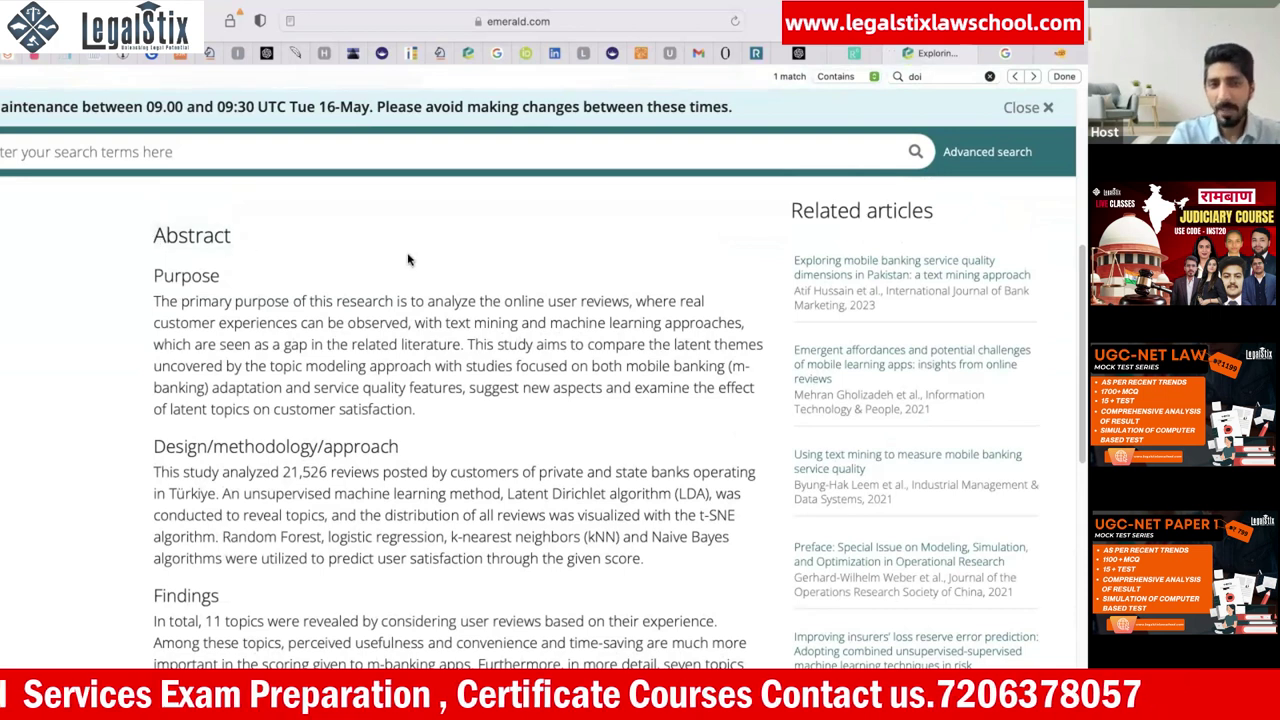
pyautogui.scroll(-2, 408, 260)
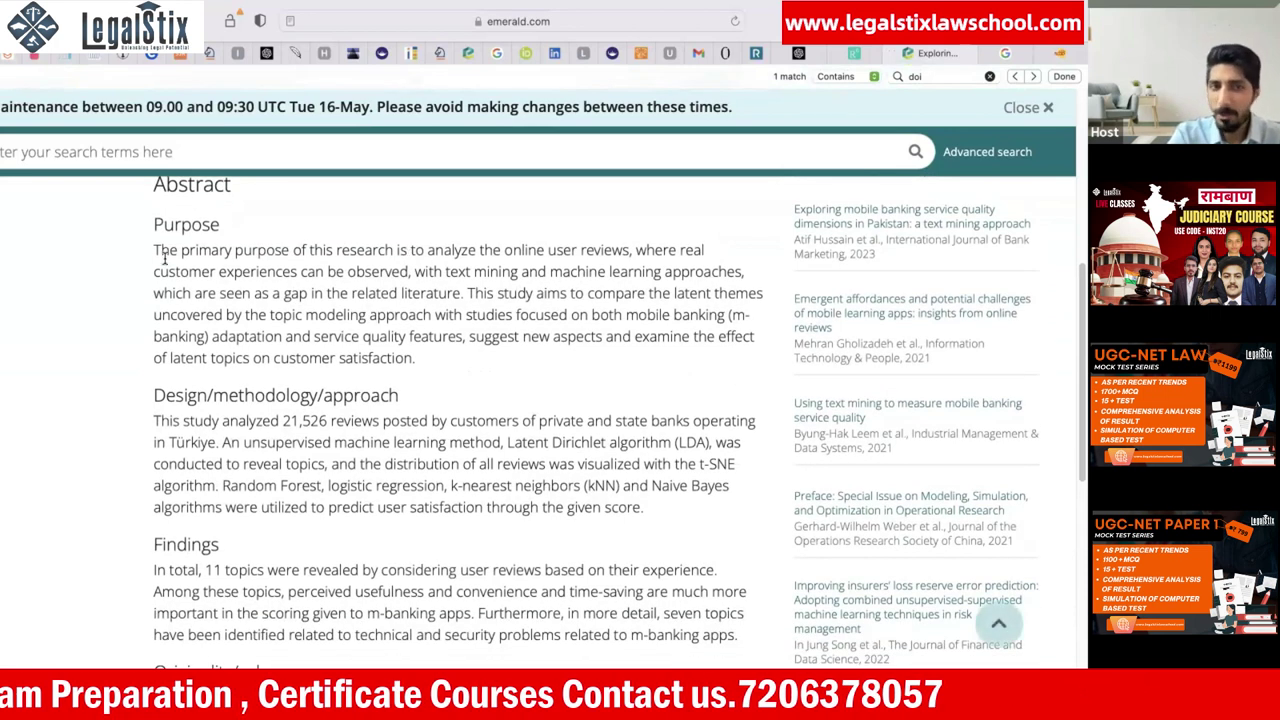
pyautogui.moveTo(153, 250); pyautogui.dragTo(425, 358)
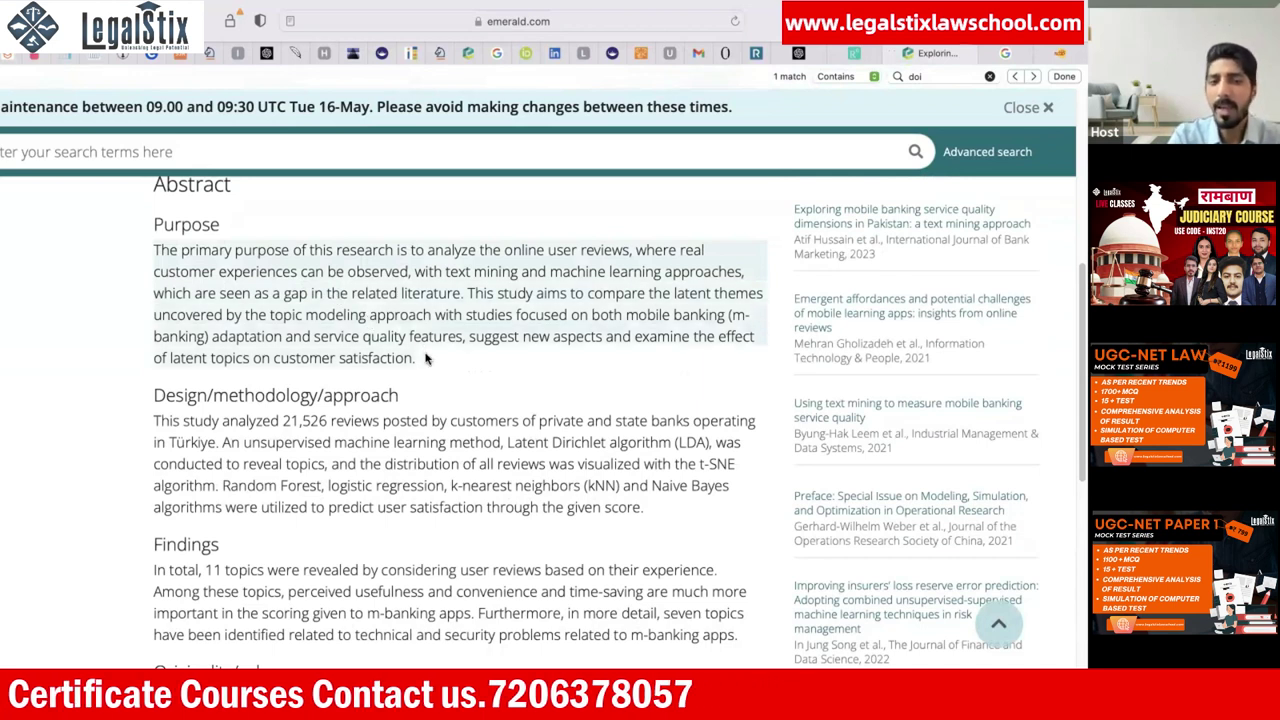
pyautogui.click(187, 220)
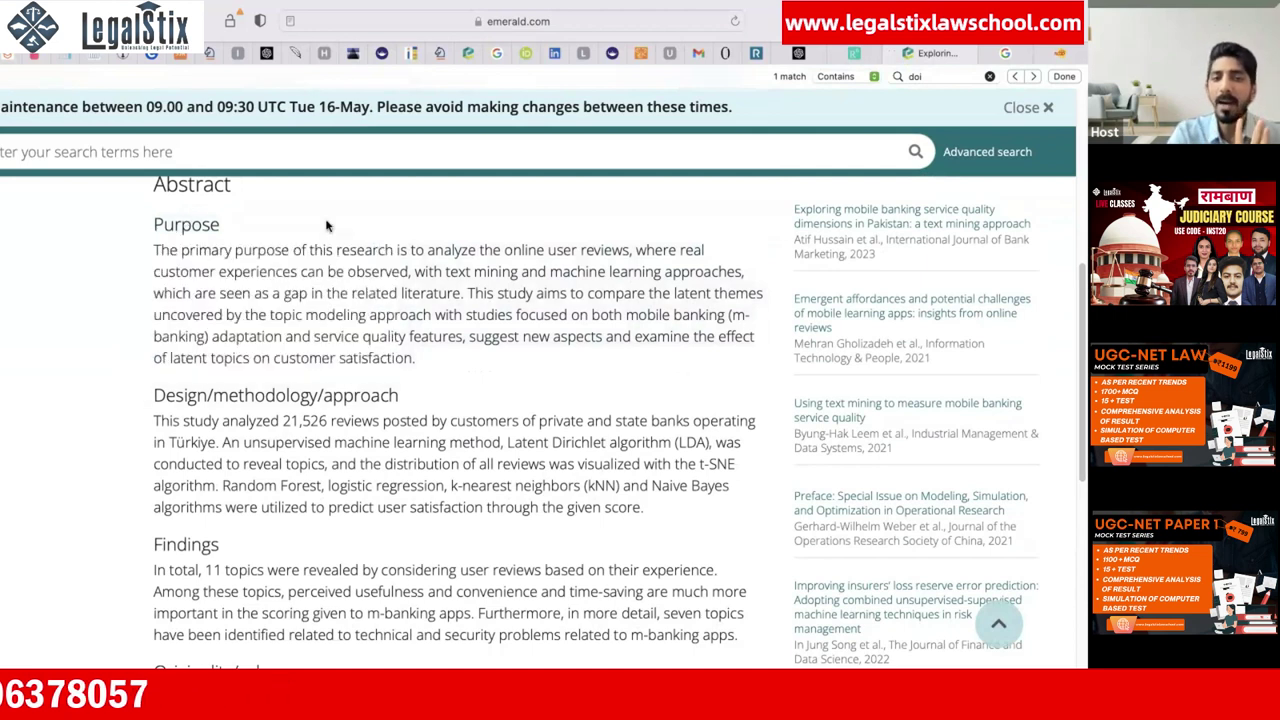
# Step: Read the first sentence of the Purpose paragraph, highlighting the online user reviews, text mining and machine learning, and literature gap phrases
pyautogui.moveTo(186, 251); pyautogui.dragTo(335, 251)
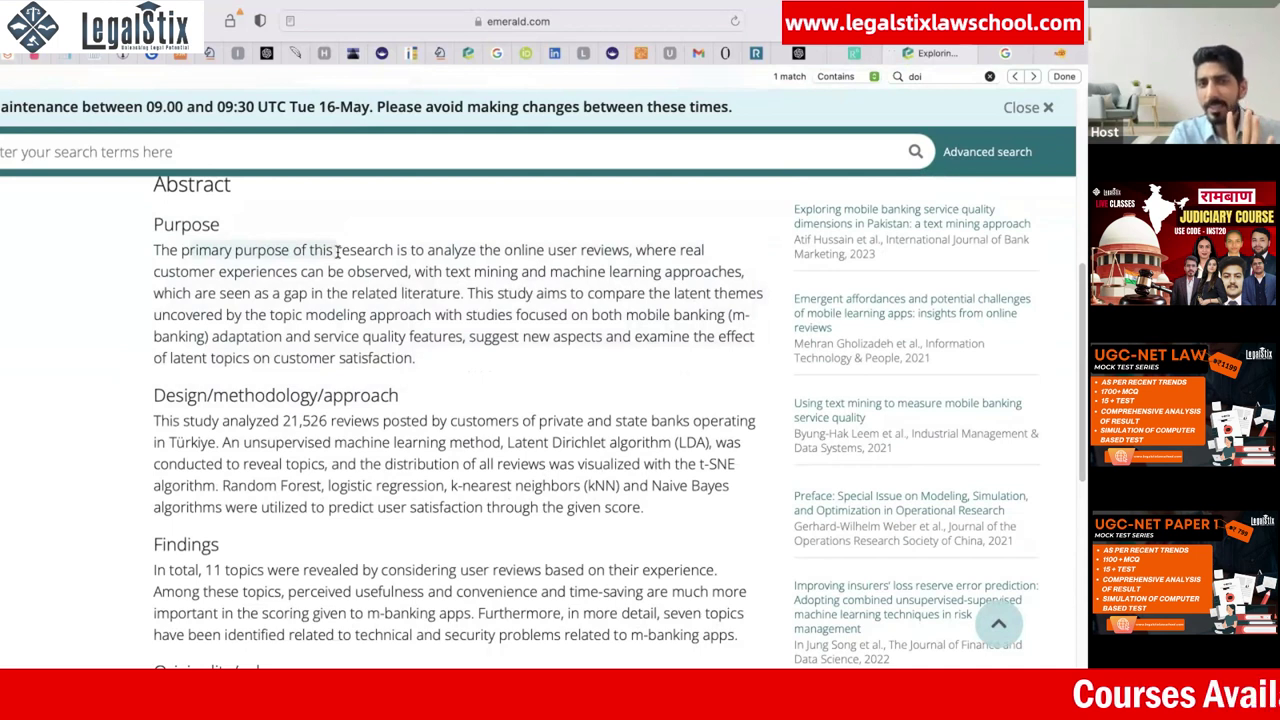
pyautogui.moveTo(337, 252); pyautogui.dragTo(634, 253)
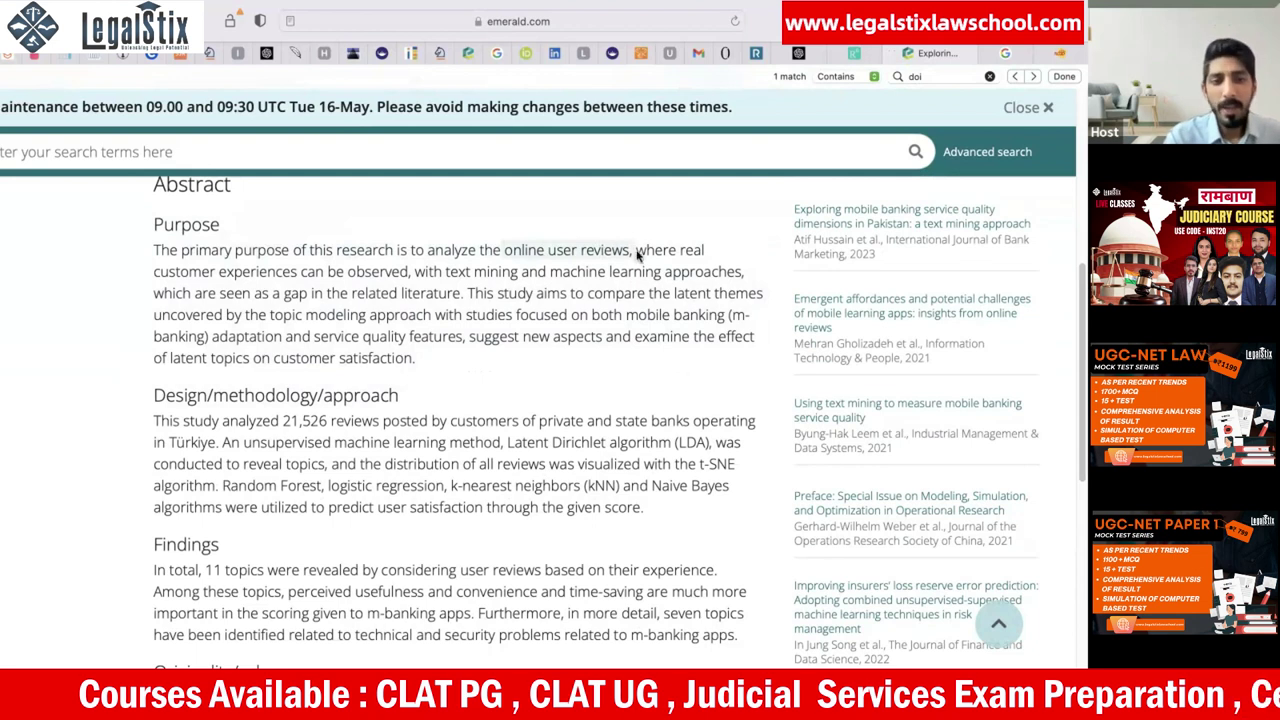
pyautogui.click(524, 296)
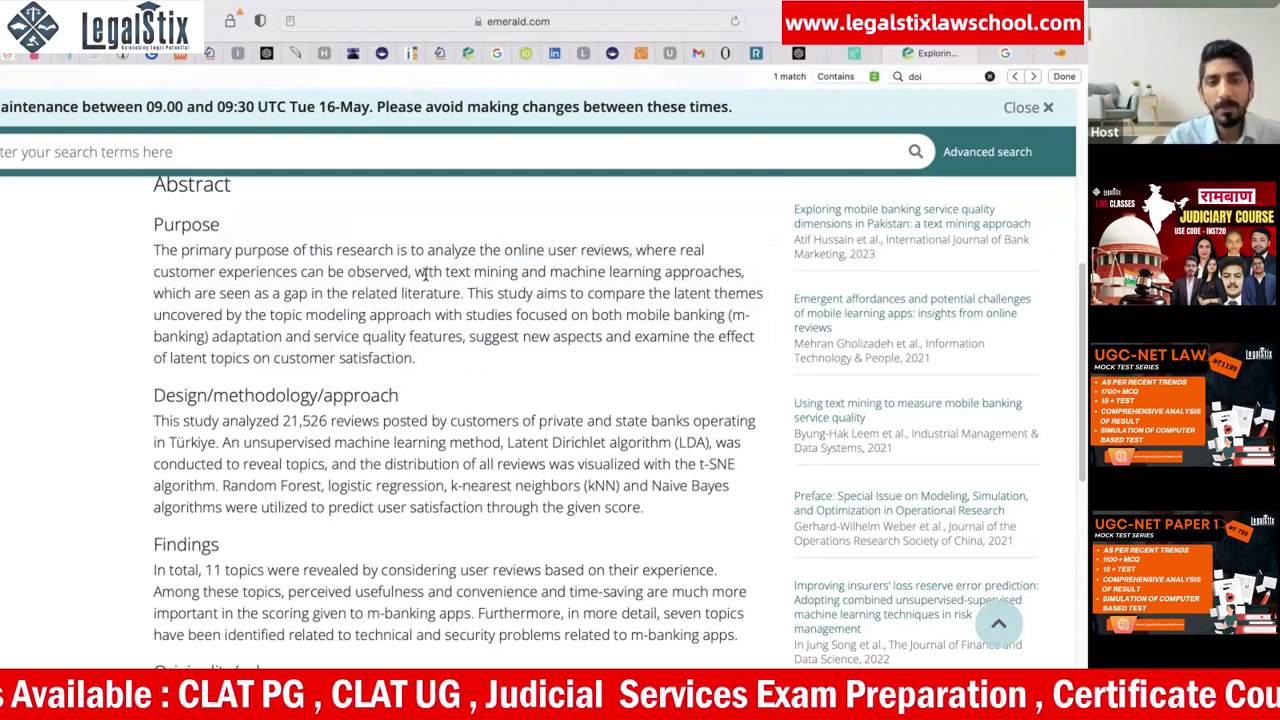
pyautogui.moveTo(412, 272); pyautogui.dragTo(758, 266)
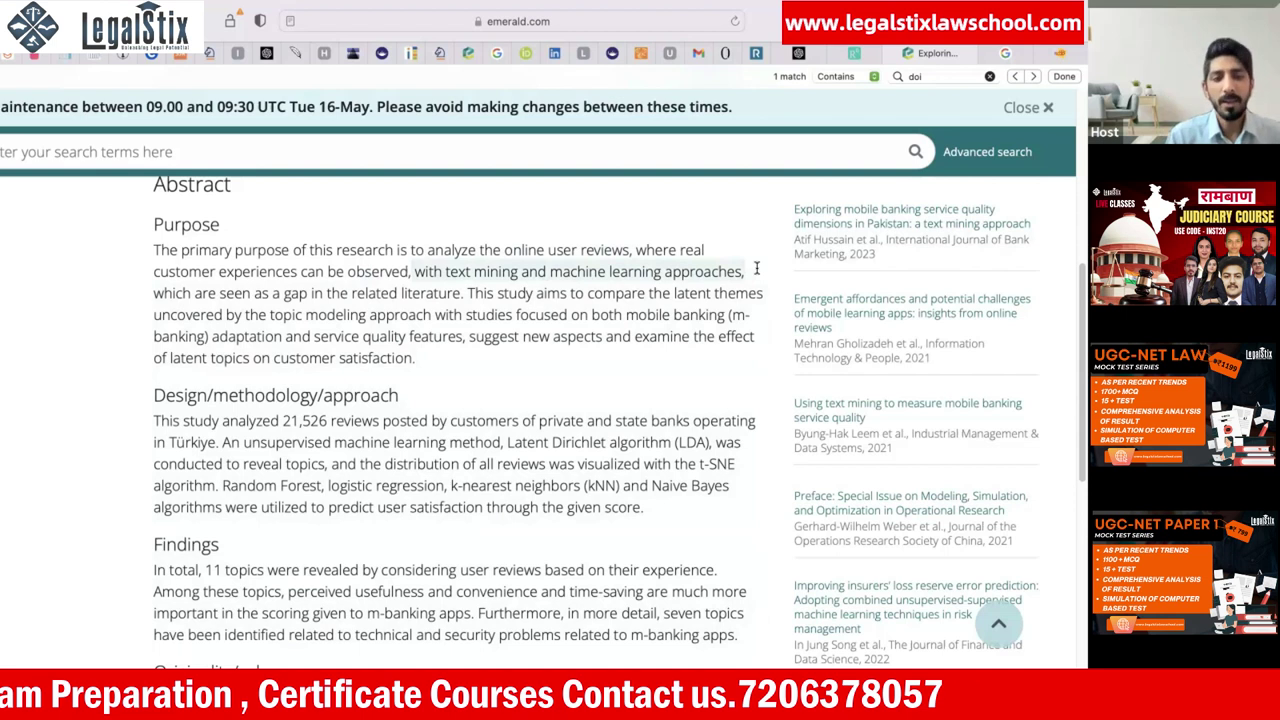
pyautogui.moveTo(156, 293); pyautogui.dragTo(456, 293)
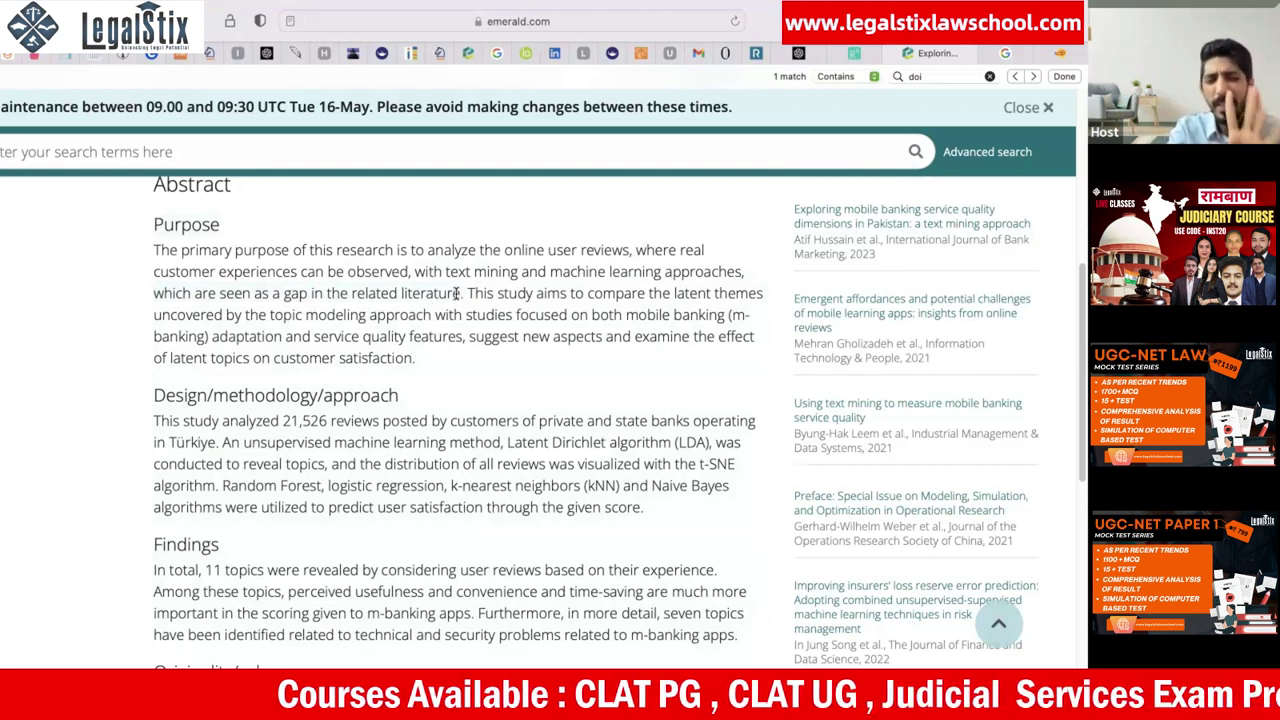
pyautogui.moveTo(153, 292); pyautogui.dragTo(140, 247)
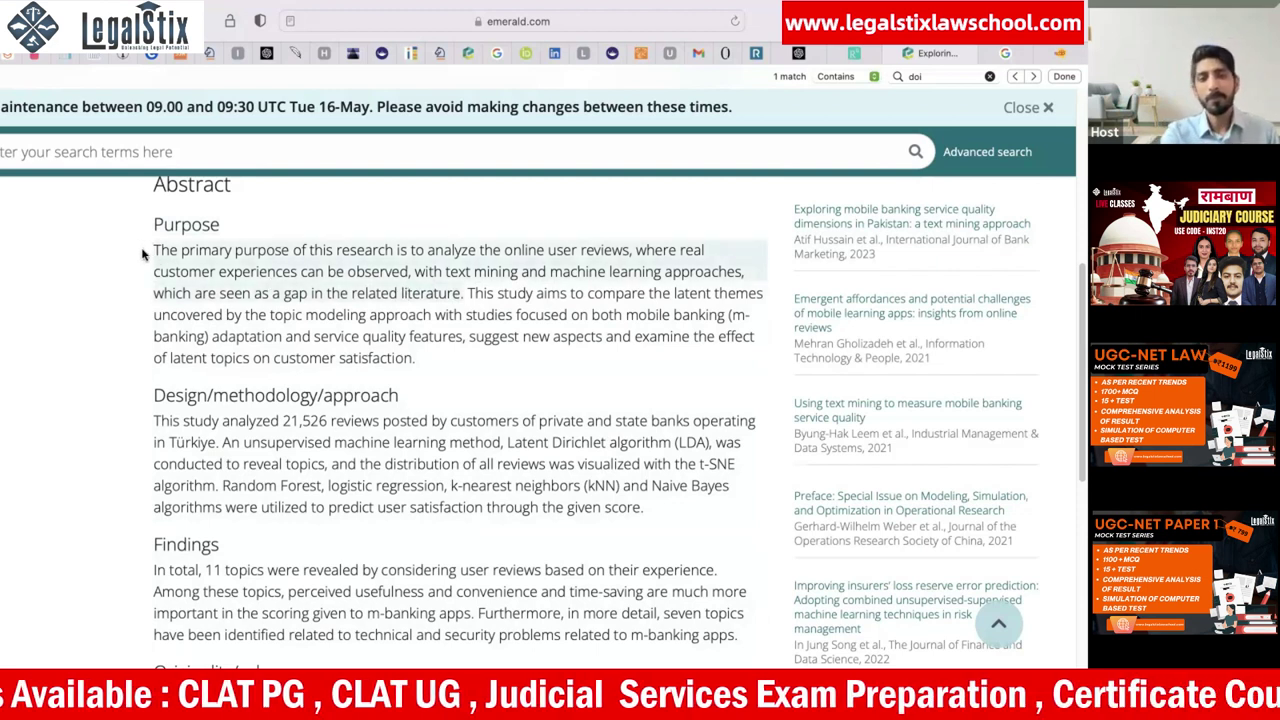
# Step: Highlight the article title, then the first sentence of the Purpose paragraph, to compare the title with the stated purpose
pyautogui.scroll(5, 142, 254)
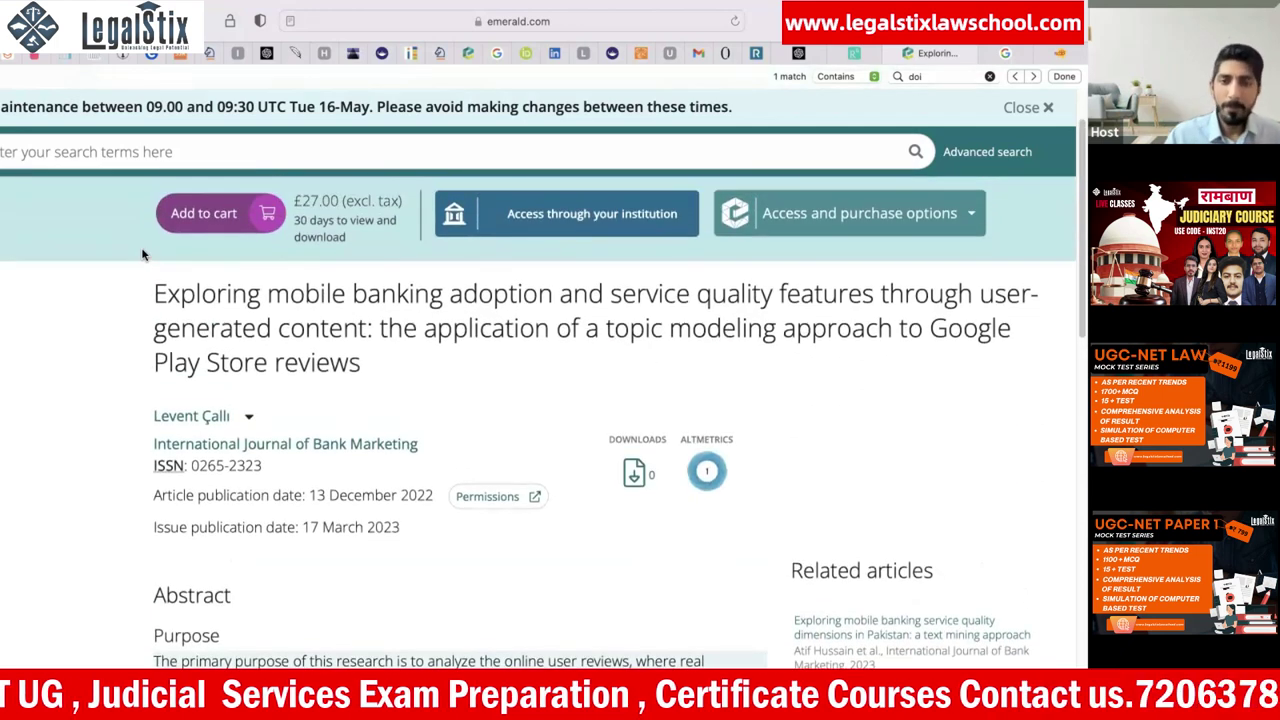
pyautogui.moveTo(153, 295); pyautogui.dragTo(390, 364)
pyautogui.click(390, 364)
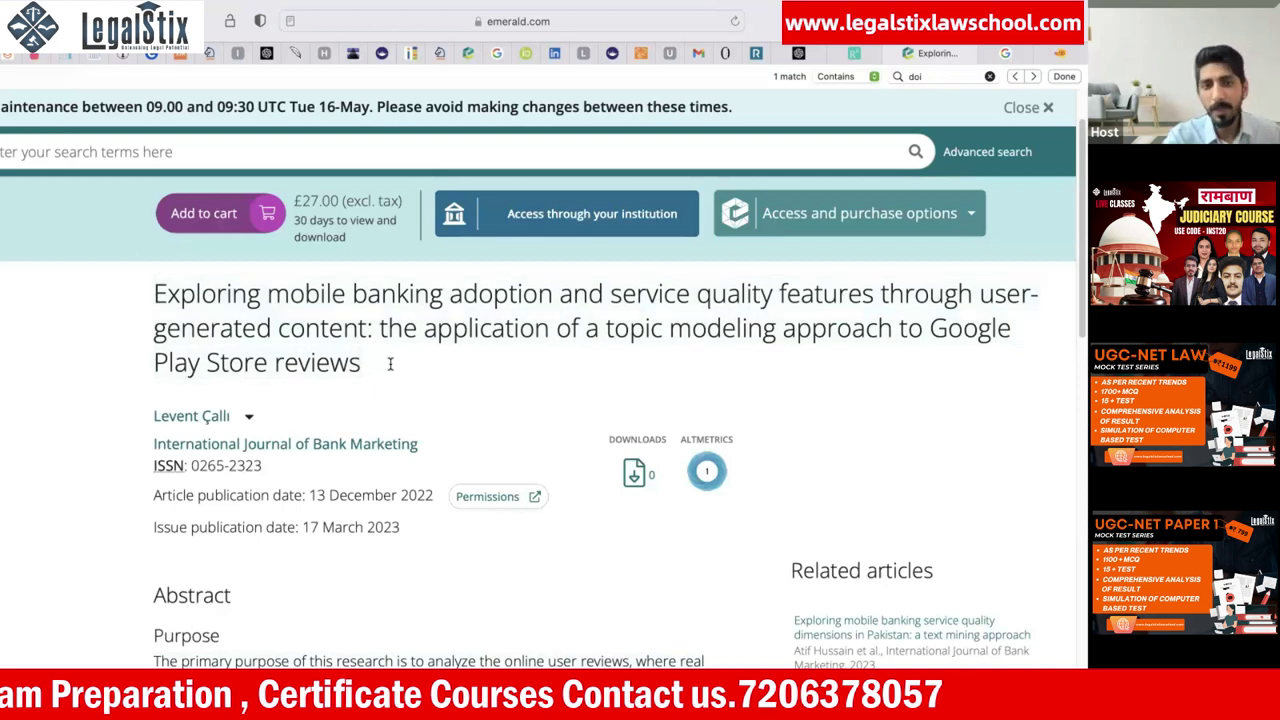
pyautogui.scroll(-1, 453, 413)
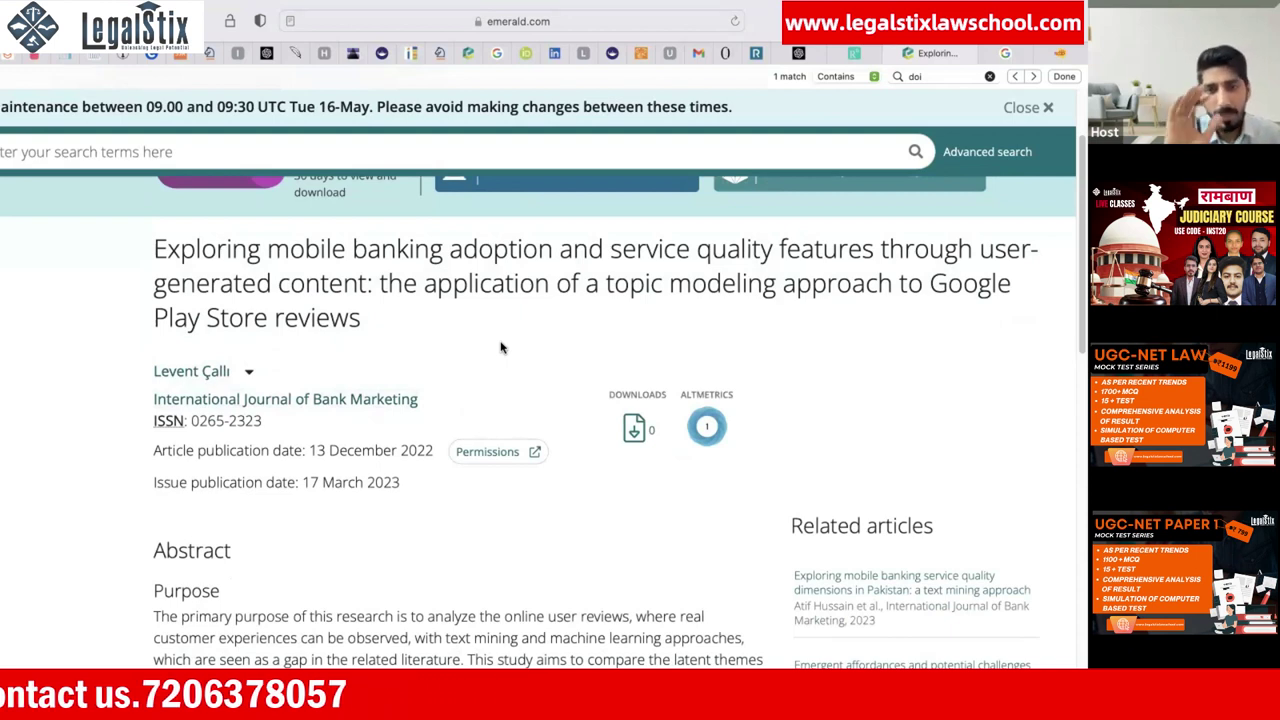
pyautogui.scroll(-4, 514, 263)
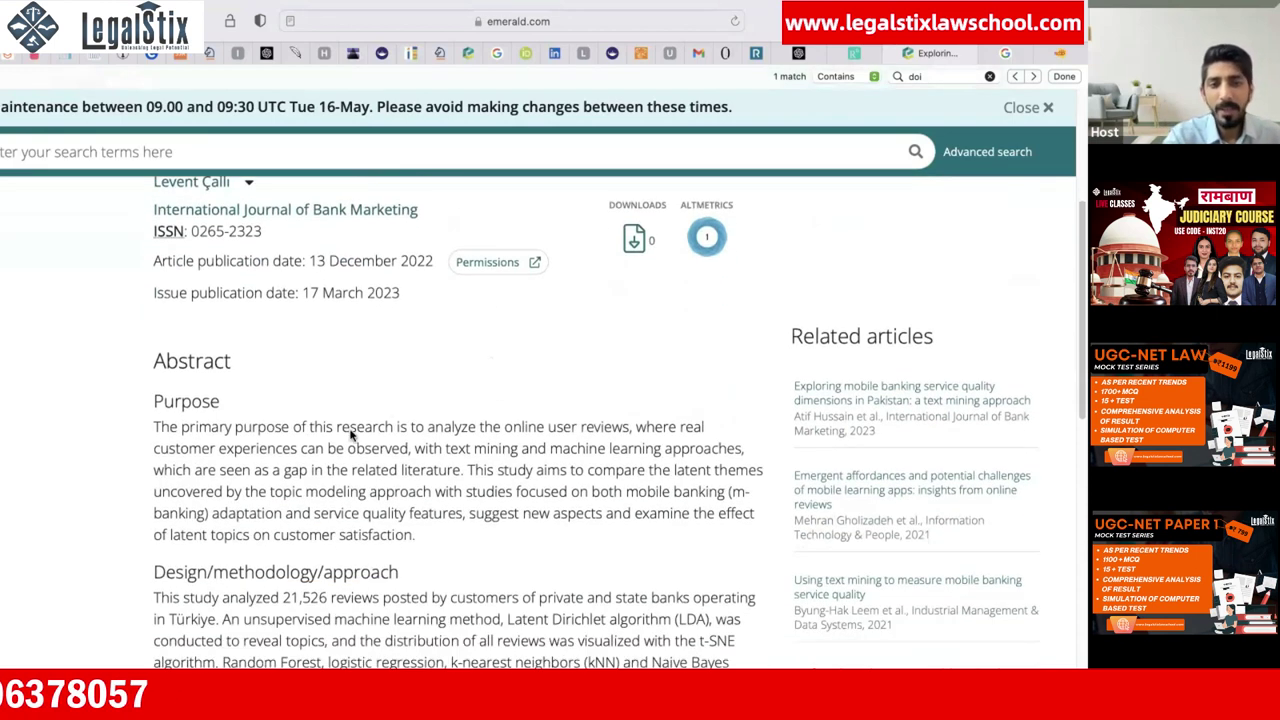
pyautogui.moveTo(463, 470); pyautogui.dragTo(132, 417)
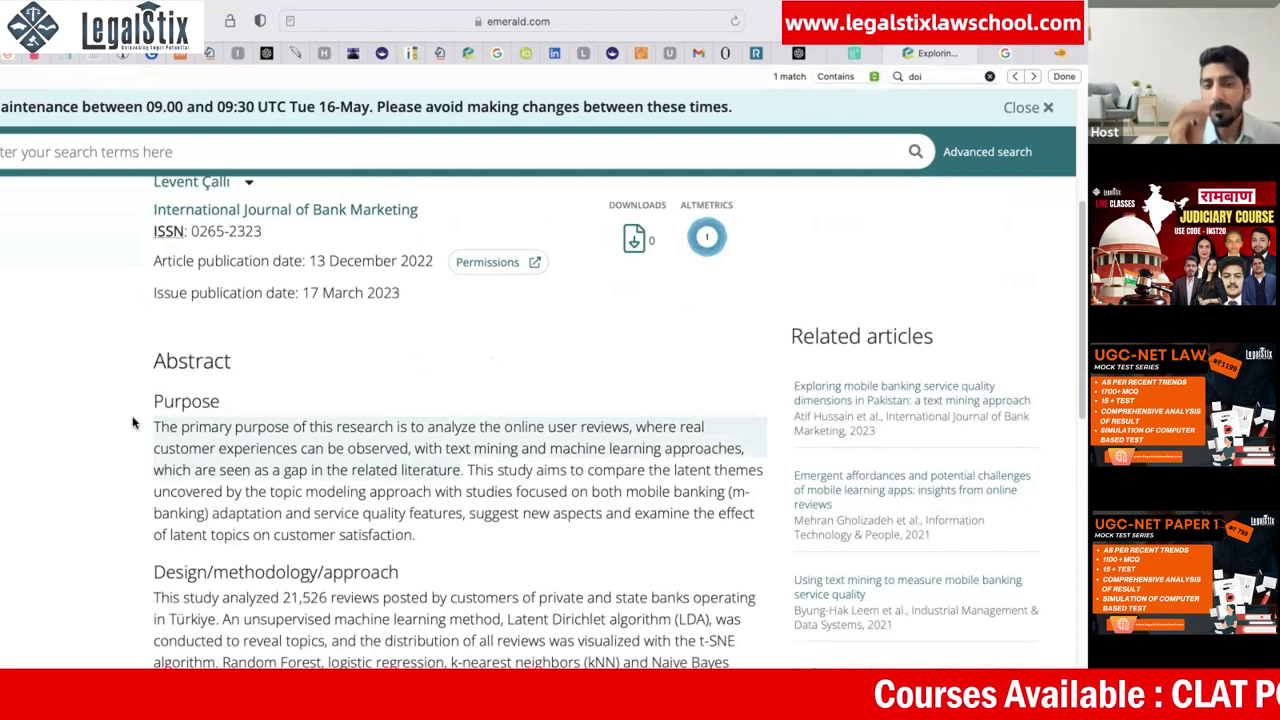
pyautogui.scroll(-2, 300, 415)
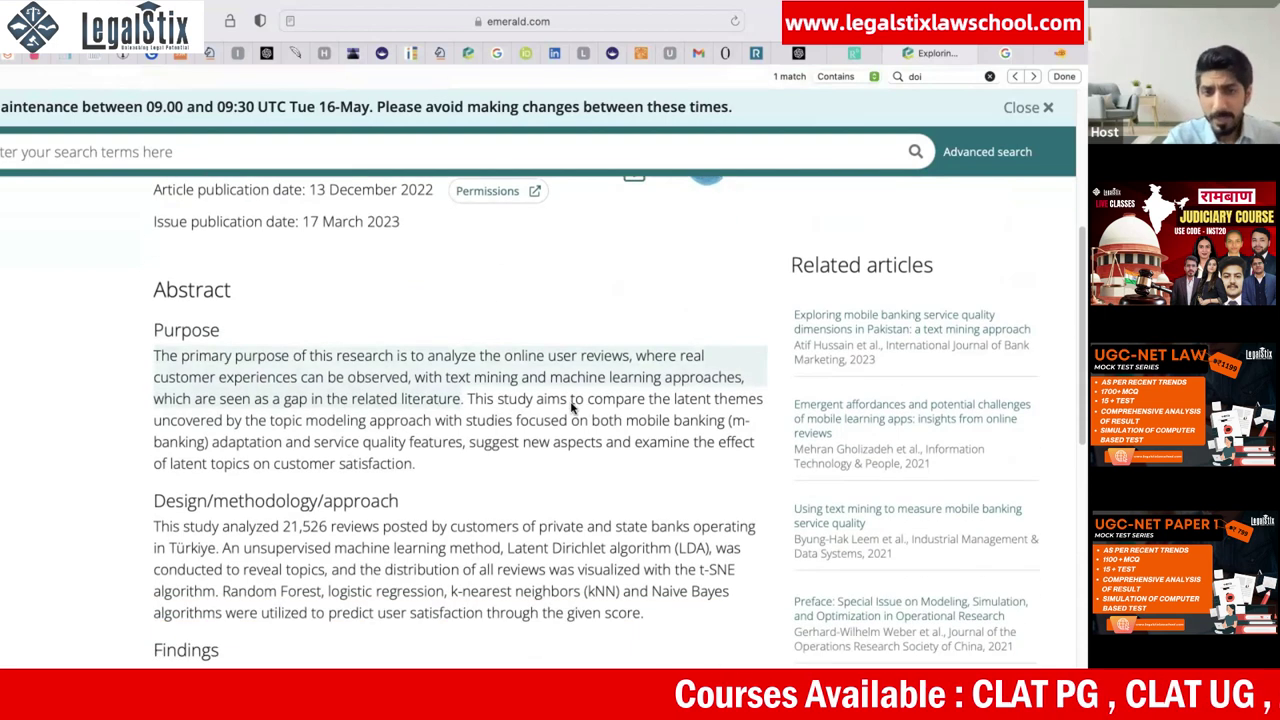
# Step: Copy the Purpose sentence that runs from "This study aims to compare the latent themes" to "customer satisfaction."
pyautogui.click(472, 403)
pyautogui.moveTo(471, 399); pyautogui.dragTo(454, 462)
pyautogui.press('super+c')
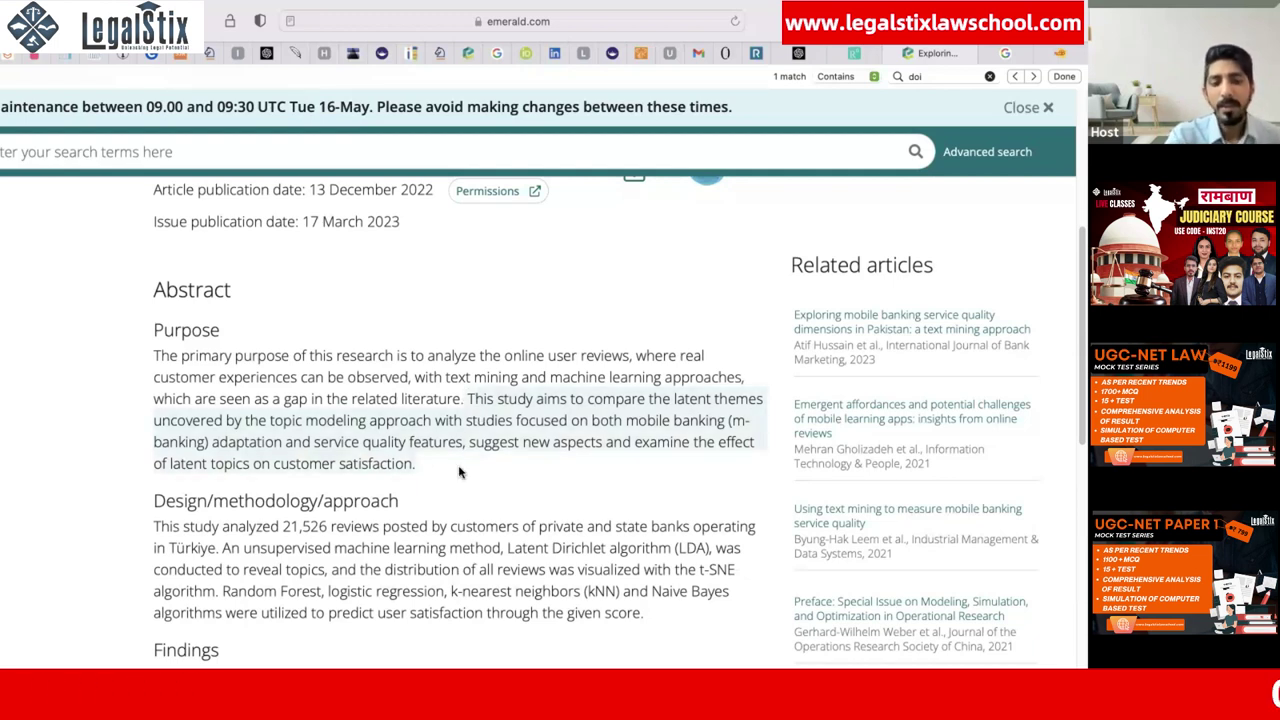
# Step: Open ChatGPT from the OpenAI page and paste the copied study-aim sentence into a new chat's message
pyautogui.click(797, 56)
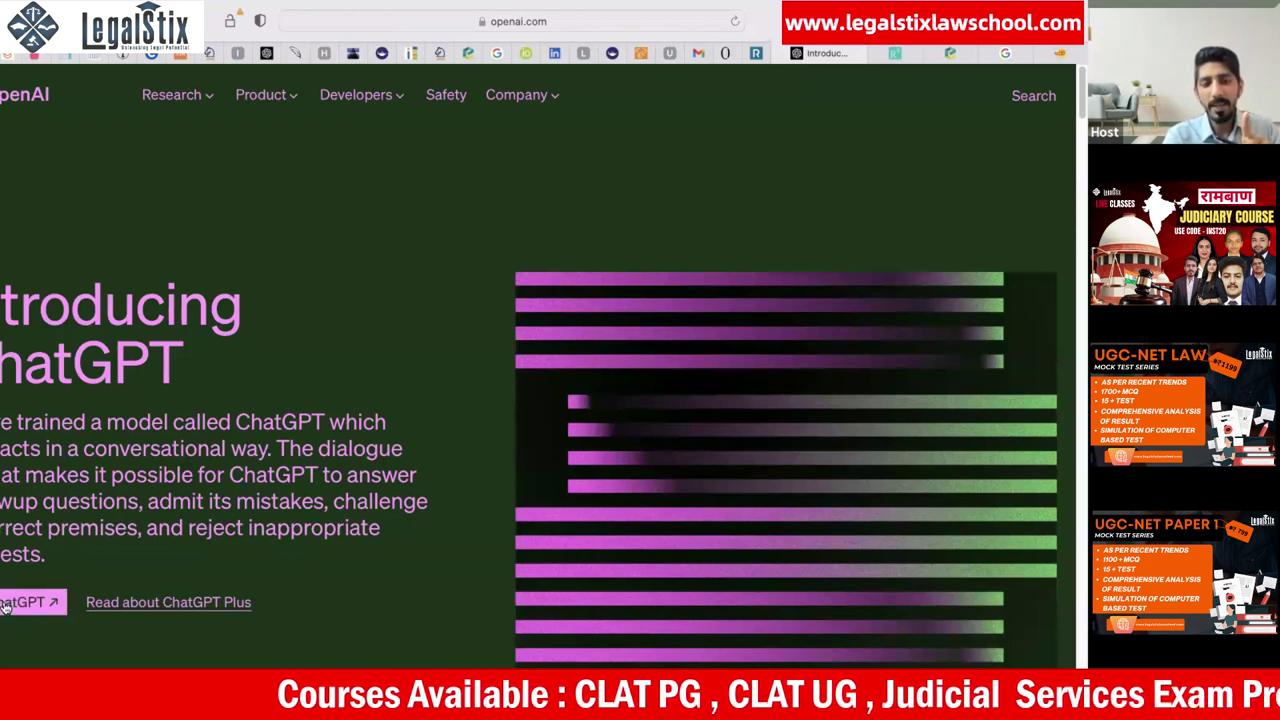
pyautogui.click(35, 604)
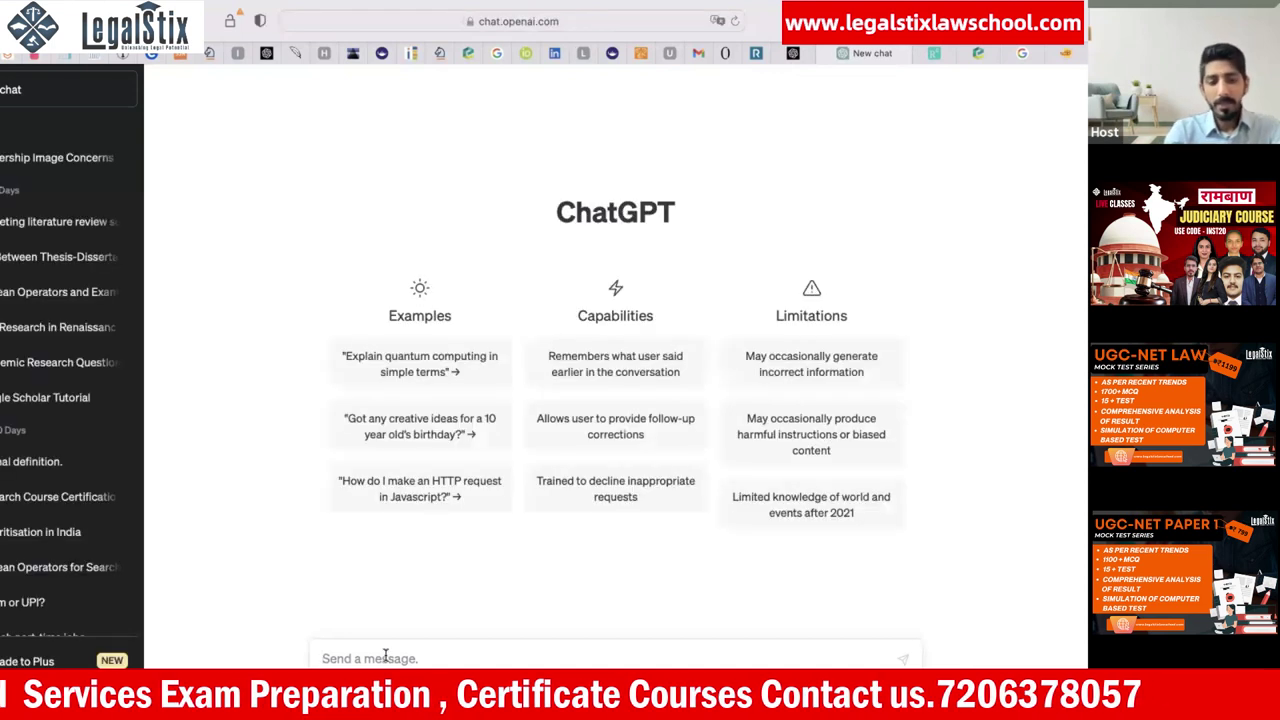
pyautogui.press('super+v')
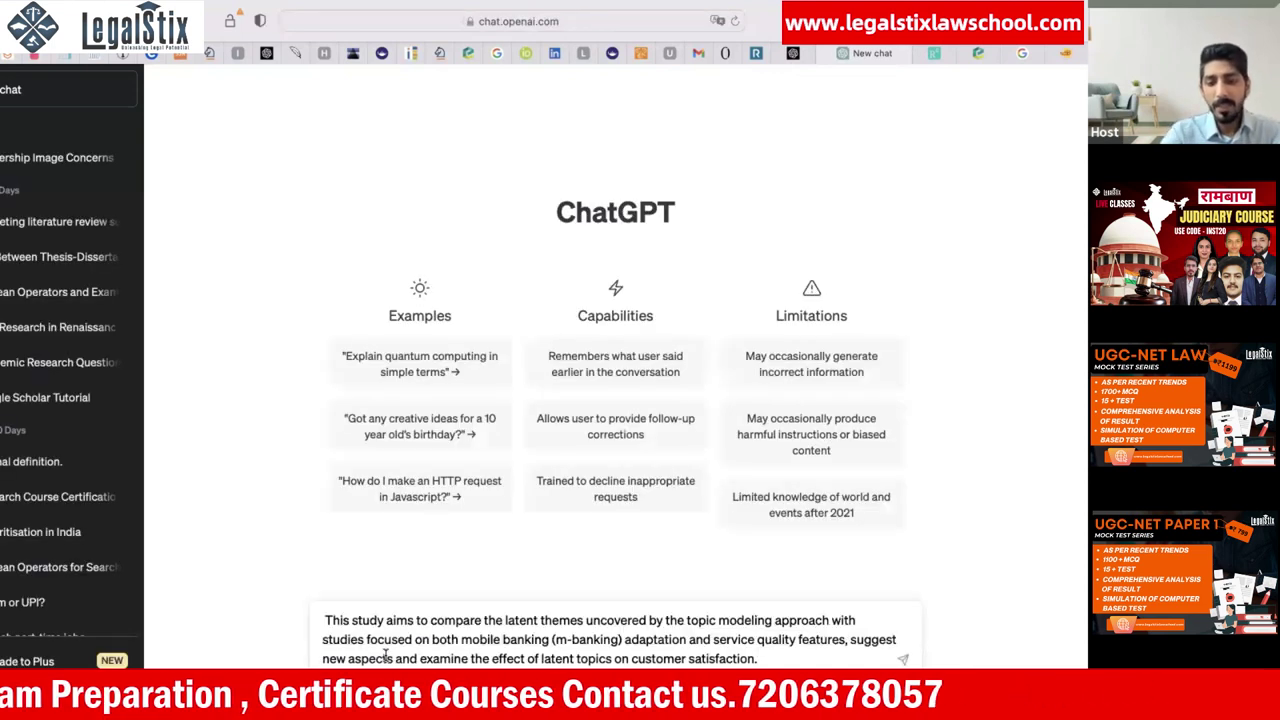
# Step: Add "write it in simple language" below the pasted study aim, send it, and highlight the reply's two sentences and "customer satisfaction" while reading
pyautogui.hotkey('shift', 'Return')
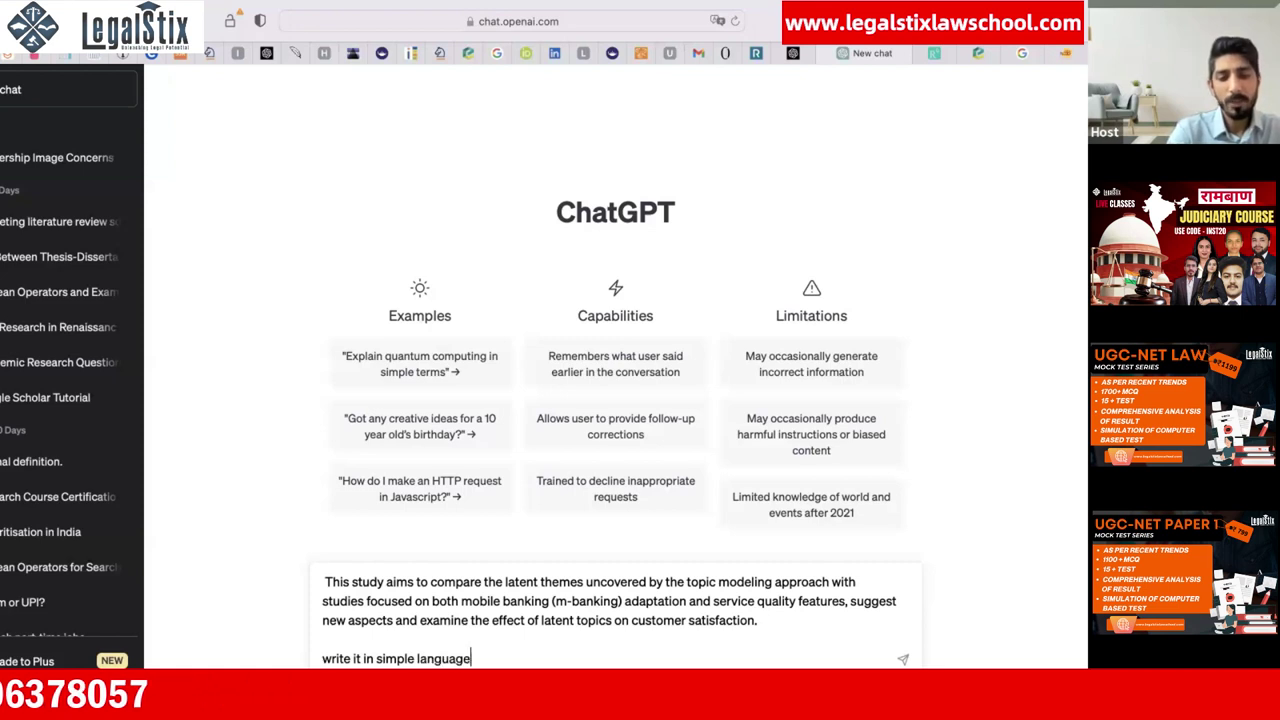
pyautogui.press('Return')
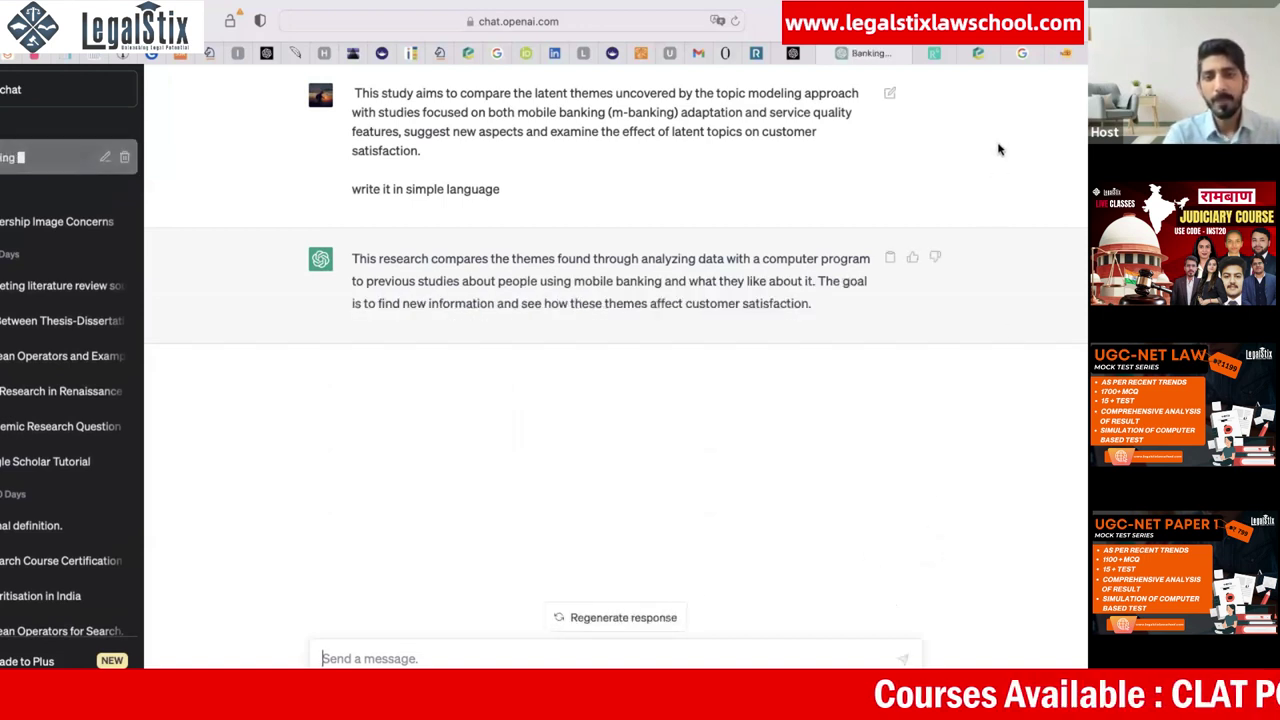
pyautogui.moveTo(354, 259); pyautogui.dragTo(819, 285)
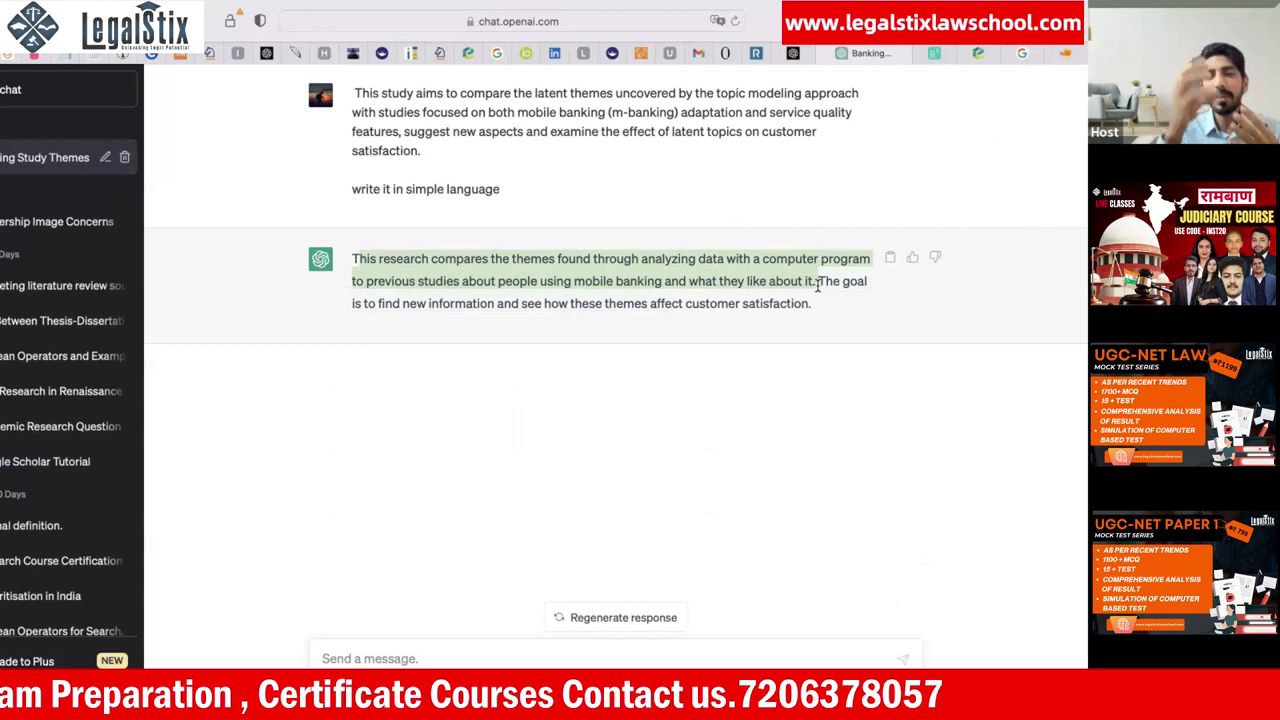
pyautogui.moveTo(818, 285); pyautogui.dragTo(837, 309)
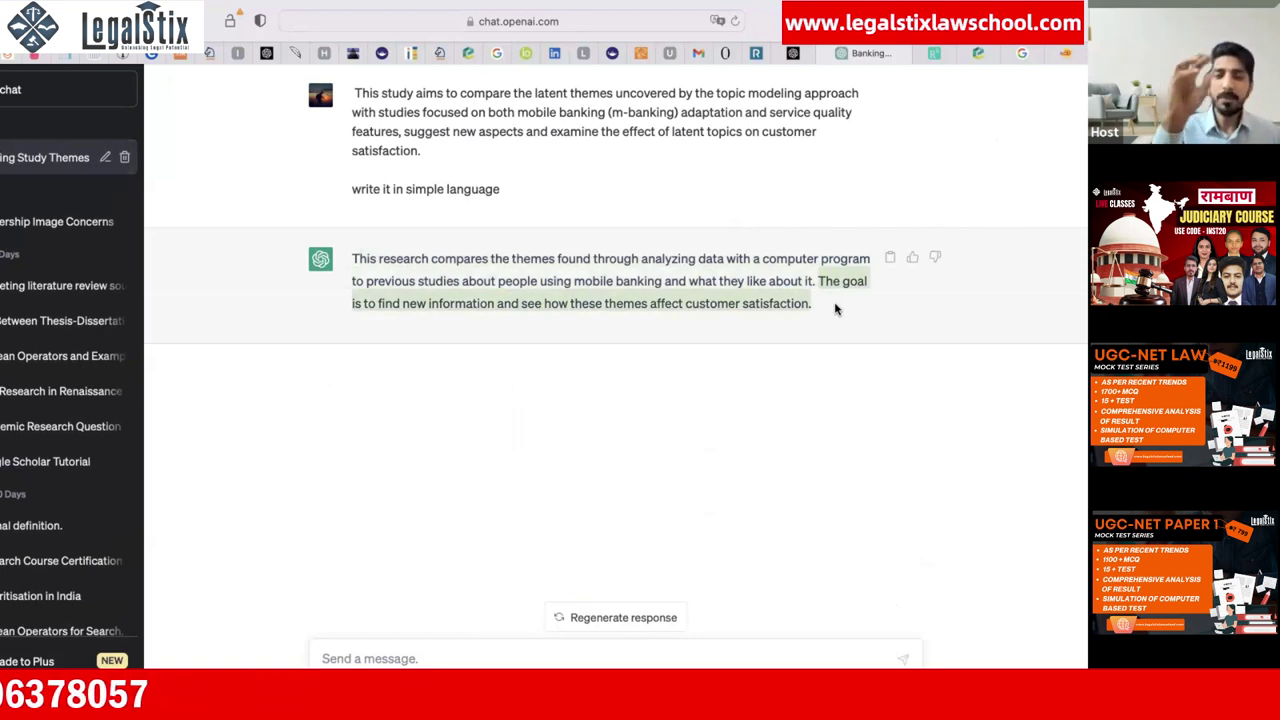
pyautogui.moveTo(836, 309); pyautogui.dragTo(688, 300)
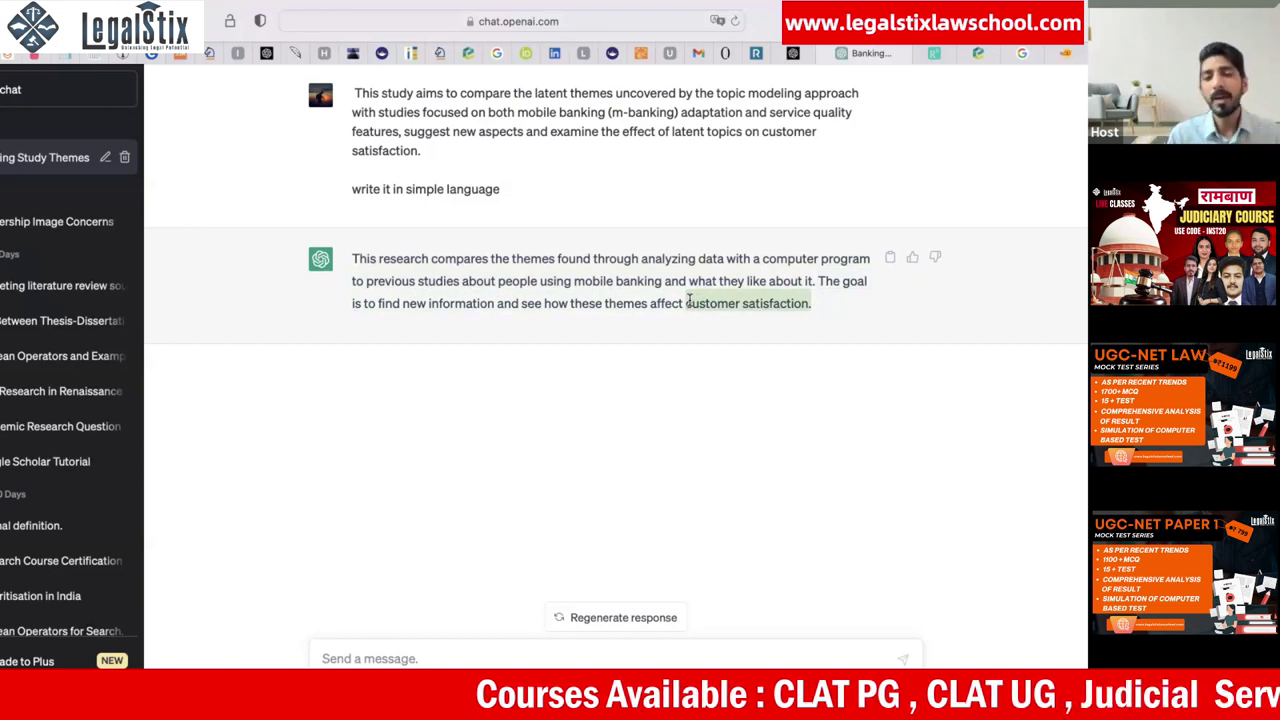
# Step: Return to the Emerald article's abstract and look over its Purpose, Design/methodology/approach and Findings sections
pyautogui.click(915, 53)
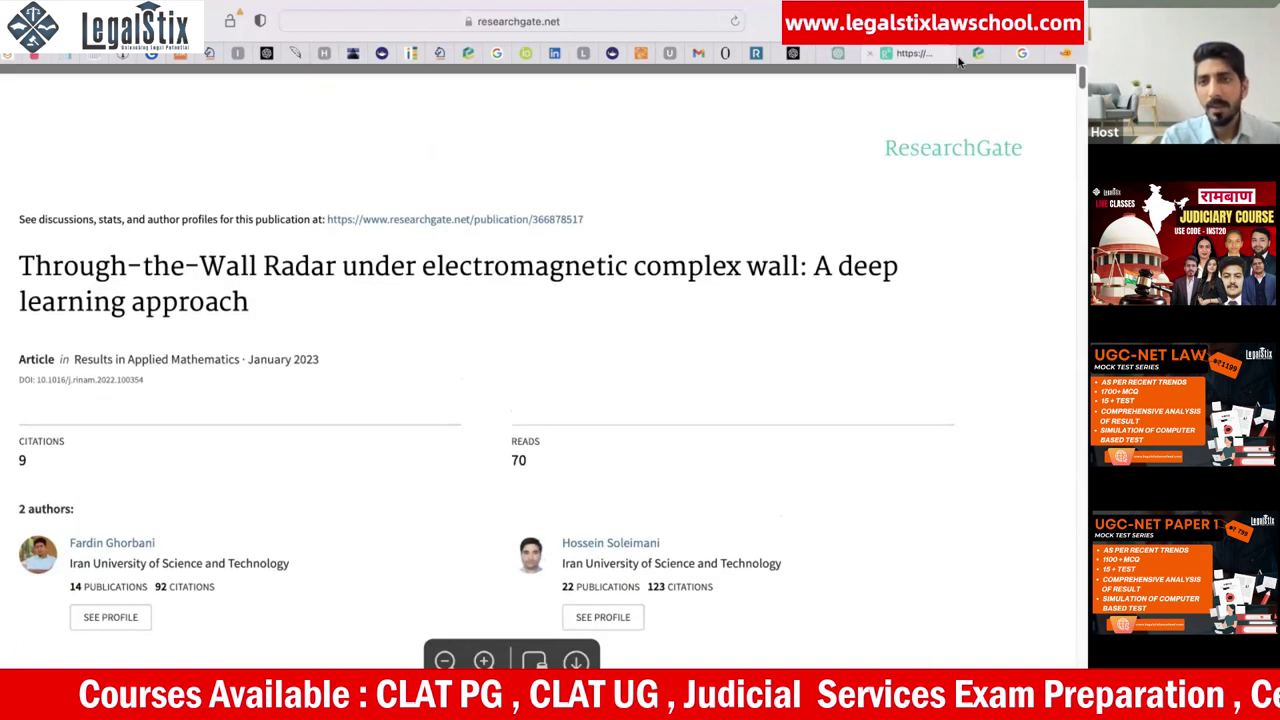
pyautogui.click(958, 58)
pyautogui.scroll(-3, 197, 418)
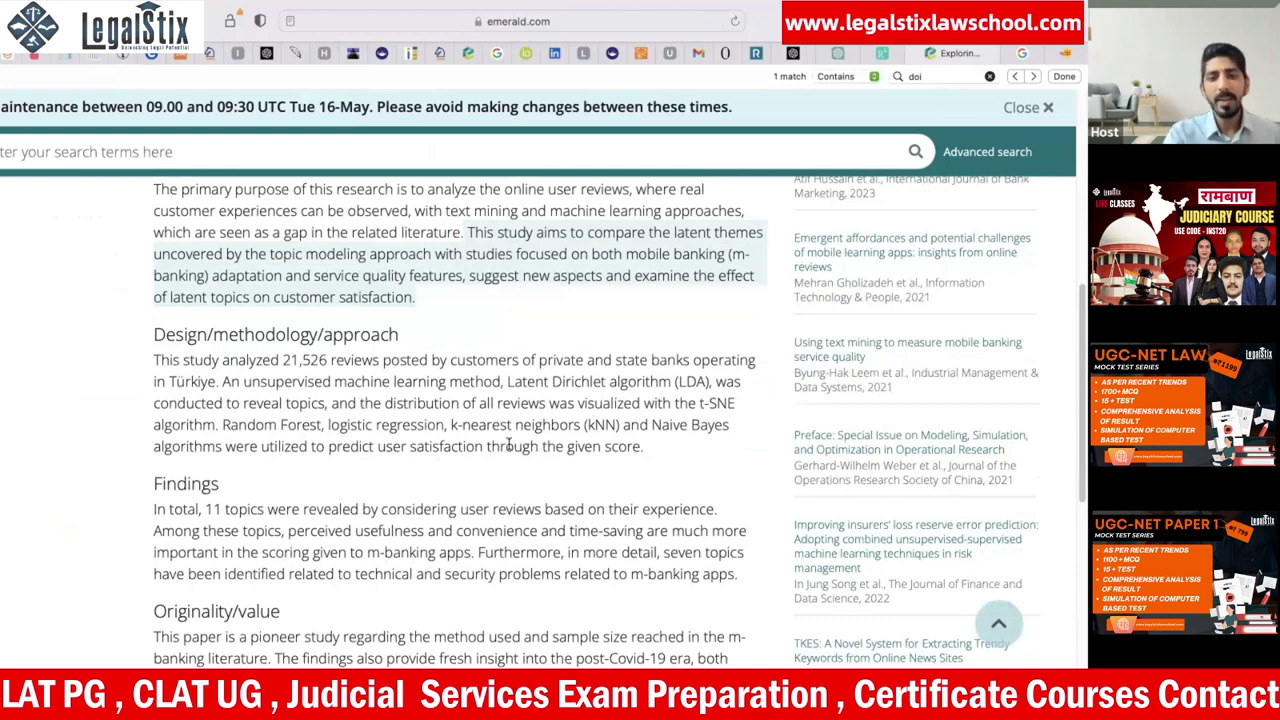
# Step: Switch to the slideshow on how to start reading a research paper and handwrite a circled "Abstract" beside the second point
pyautogui.press('super+Tab')
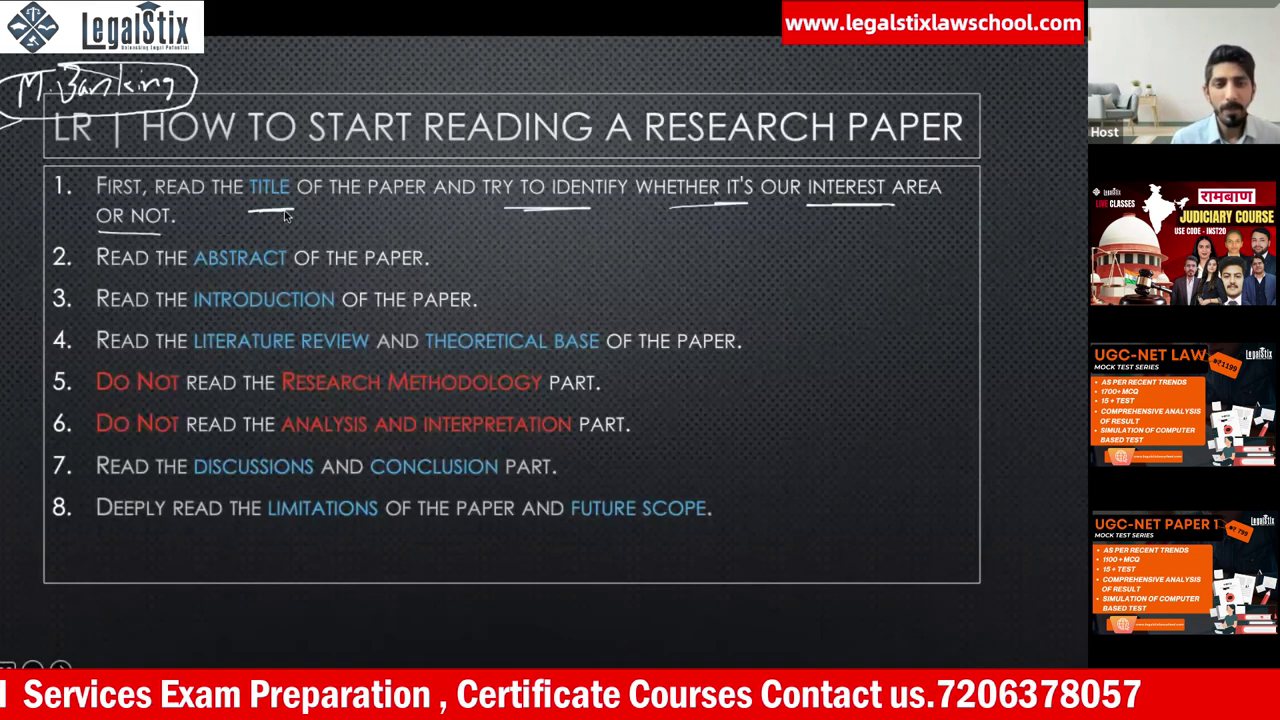
pyautogui.press('Right')
pyautogui.press('Left')
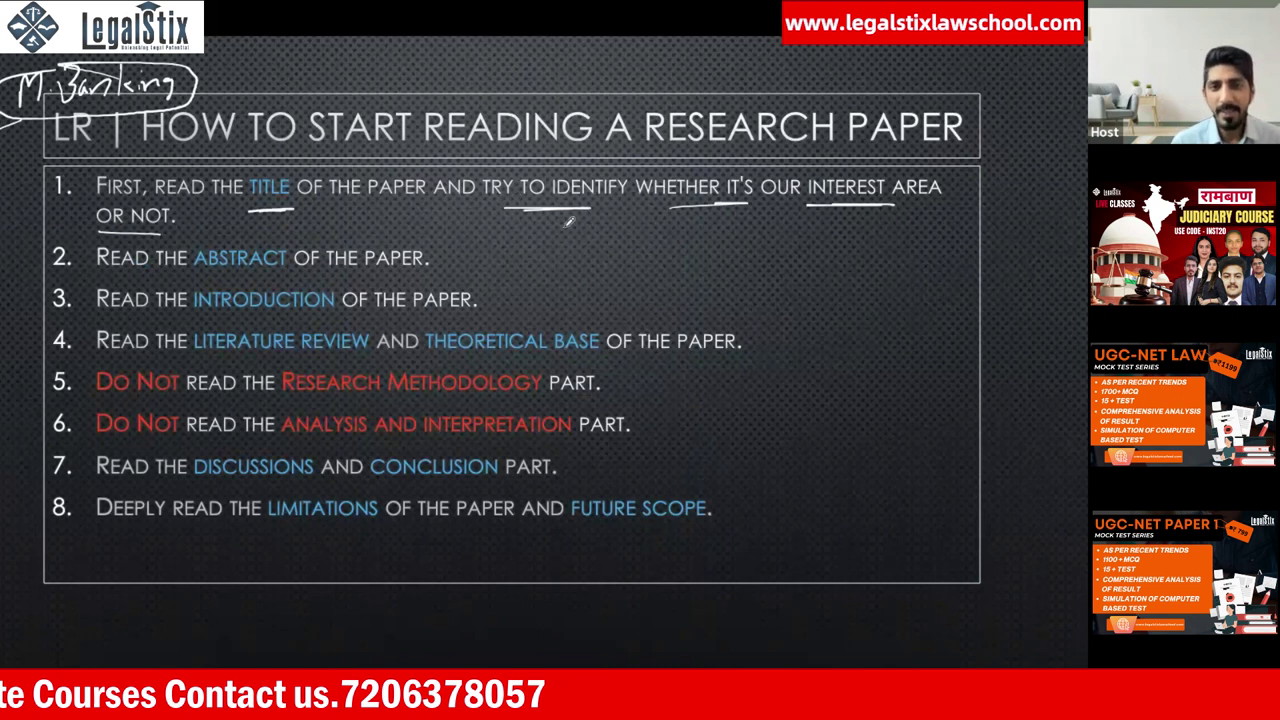
pyautogui.moveTo(642, 265)
pyautogui.mouseDown()
pyautogui.moveTo(680, 240)
pyautogui.moveTo(696, 254)
pyautogui.moveTo(788, 240)
pyautogui.mouseUp()
pyautogui.moveTo(700, 213)
pyautogui.mouseDown()
pyautogui.moveTo(790, 278)
pyautogui.moveTo(630, 270)
pyautogui.moveTo(706, 216)
pyautogui.mouseUp()
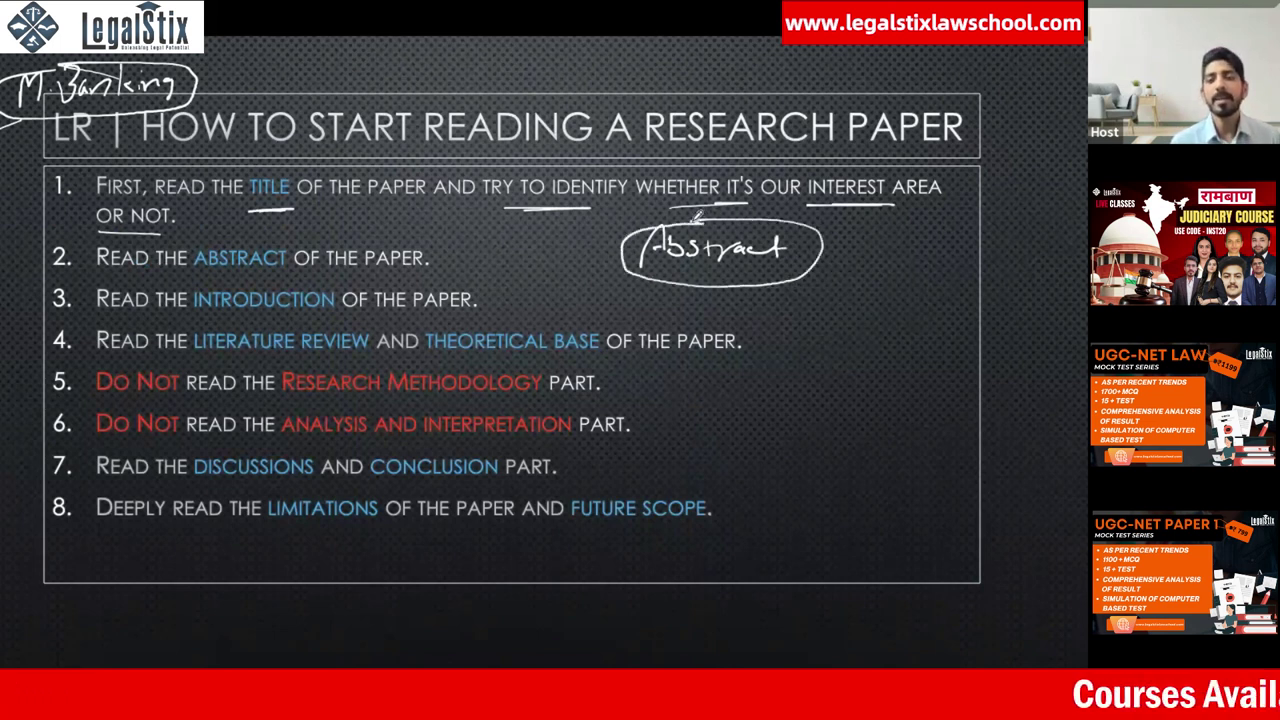